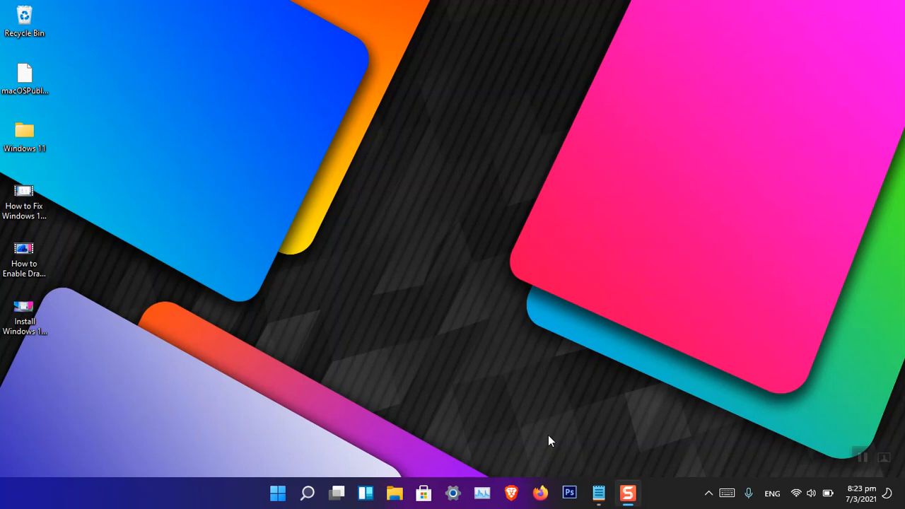
Step: Open the taskbar settings and set the taskbar alignment to Left under Taskbar behaviors
right_click(193, 493)
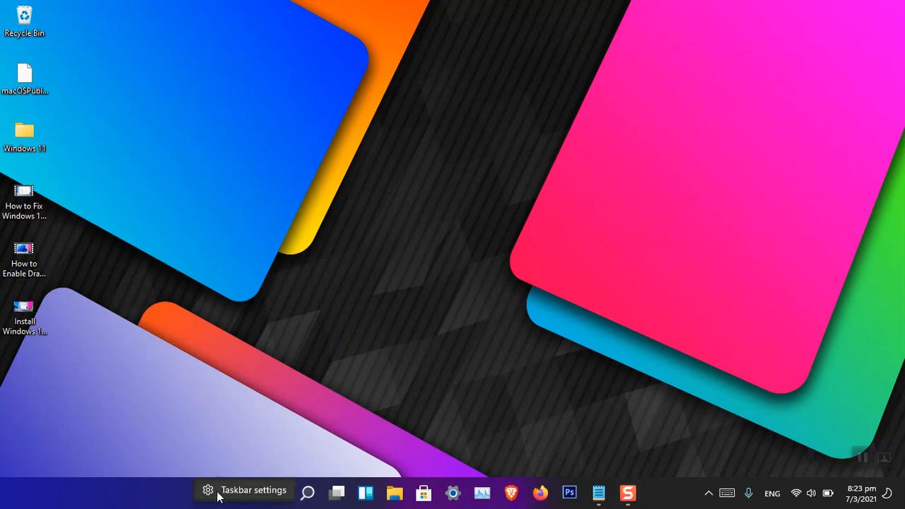
click(218, 493)
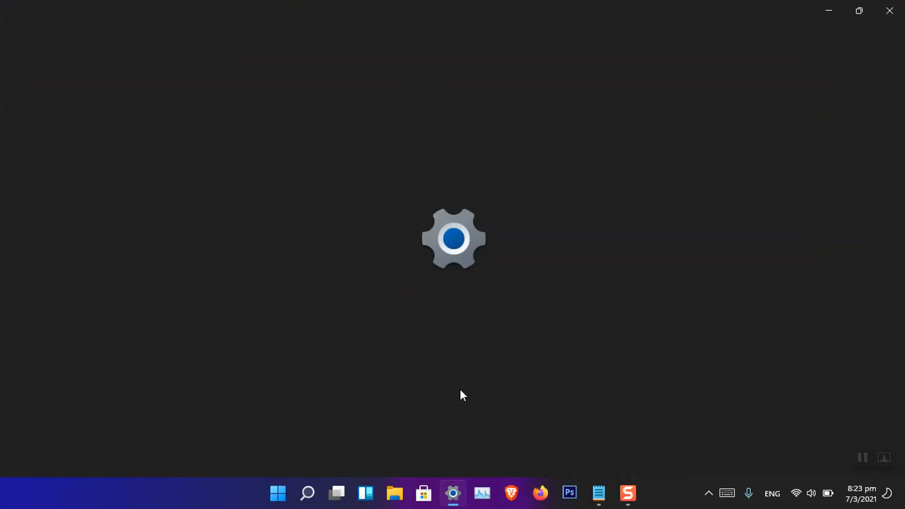
scroll(450, 392, down, 2)
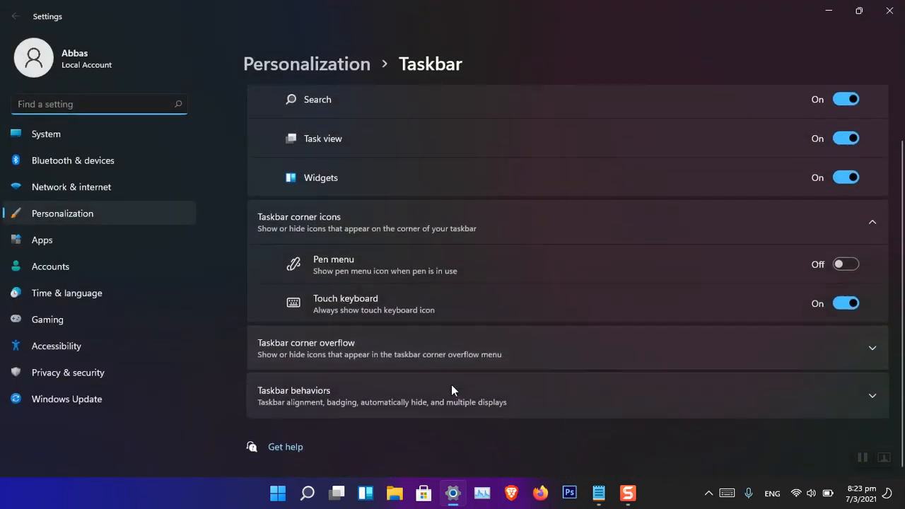
click(391, 396)
scroll(391, 399, down, 2)
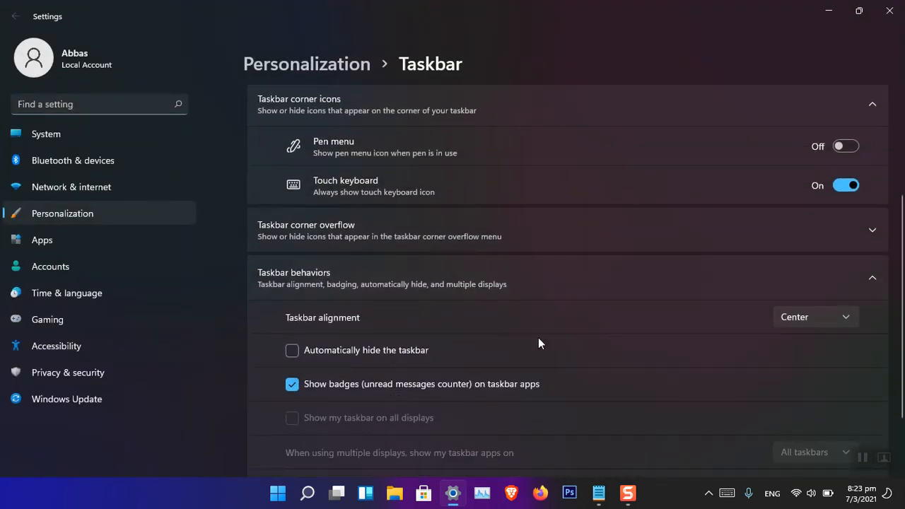
click(821, 318)
click(815, 295)
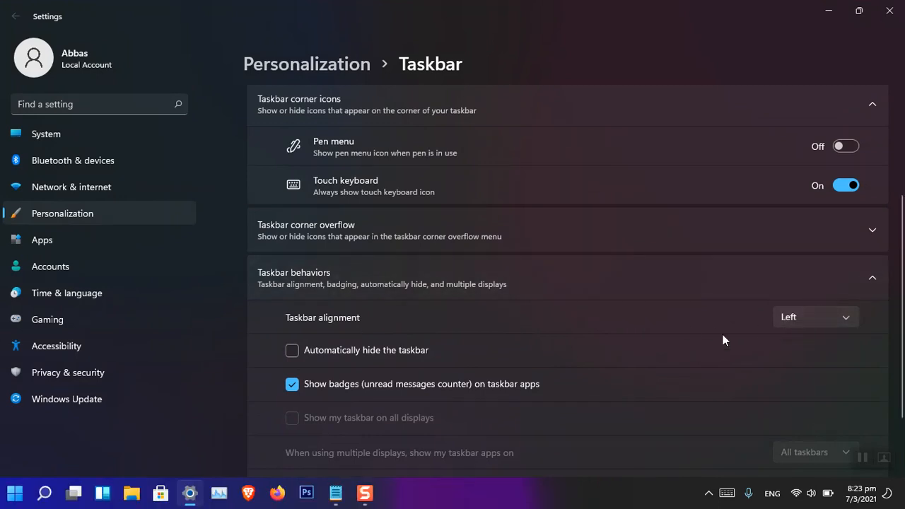
Step: Look at the Start menu with the left-aligned taskbar and shrink the Settings window from full screen
click(14, 493)
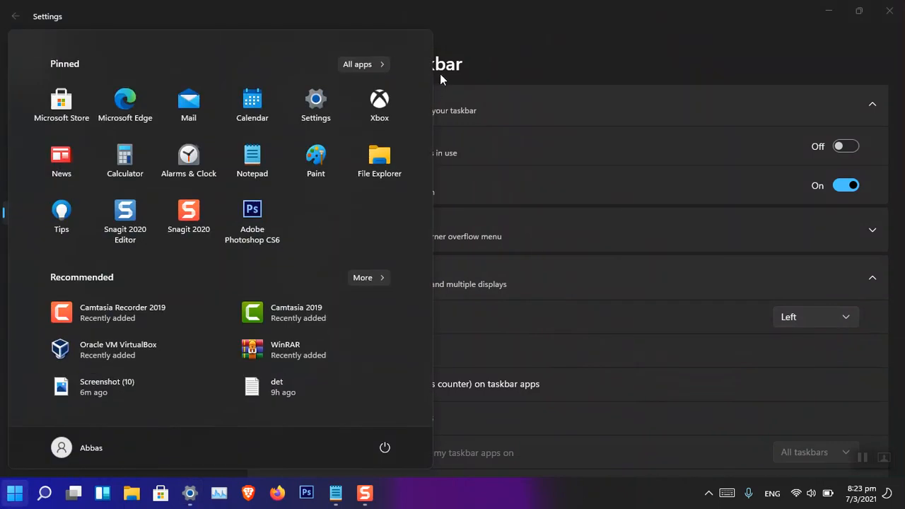
drag(540, 5, 583, 32)
click(3, 505)
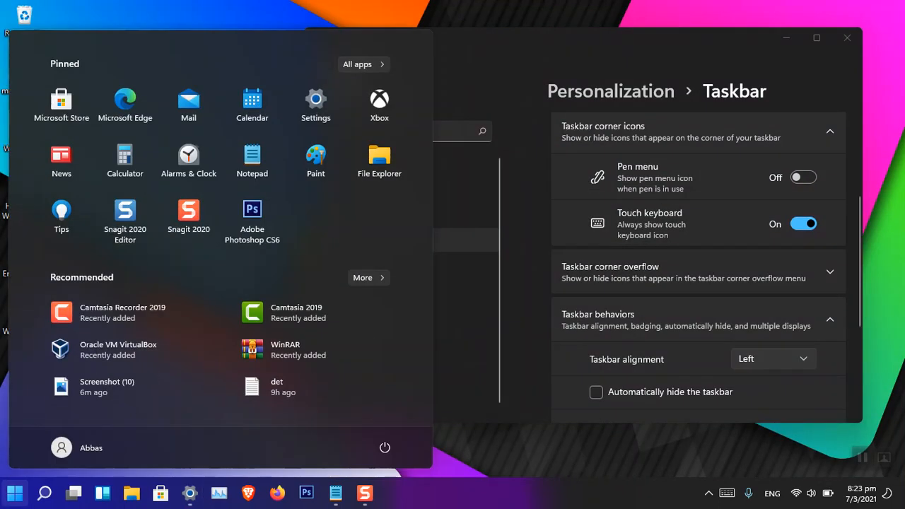
Step: Return the taskbar alignment to Center and close Settings
click(767, 358)
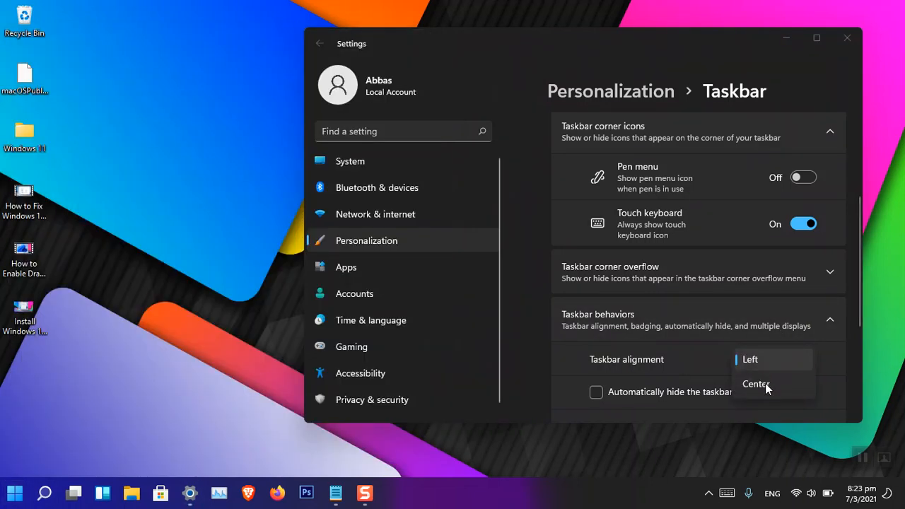
click(766, 384)
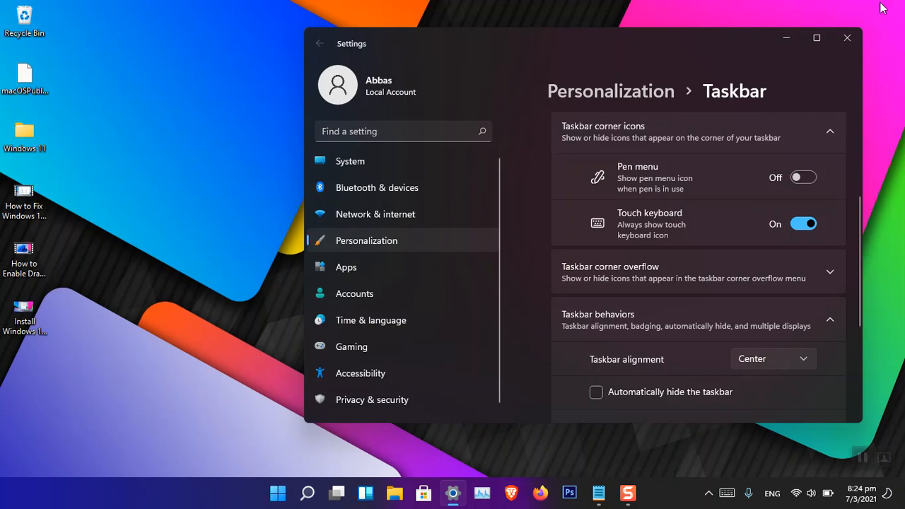
click(848, 38)
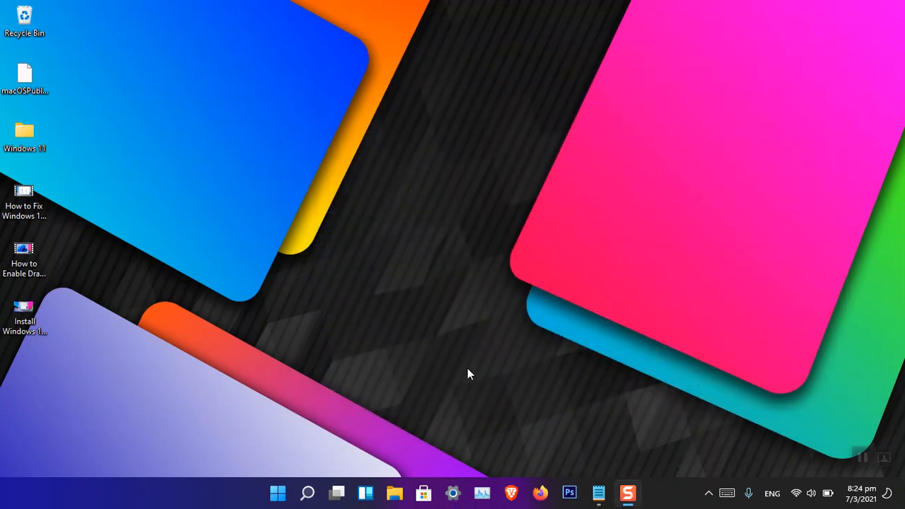
Step: Search Windows for regedit and open Registry Editor
mouse_move(599, 493)
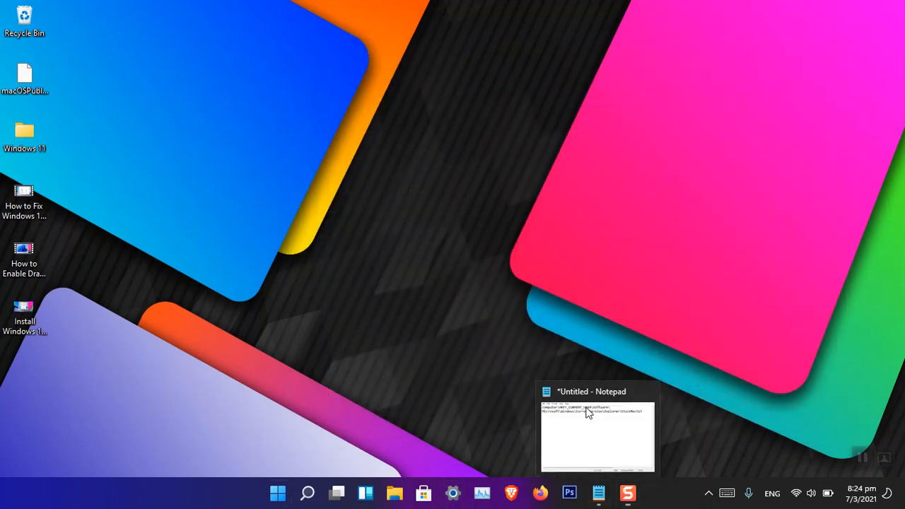
key(super)
text(reg)
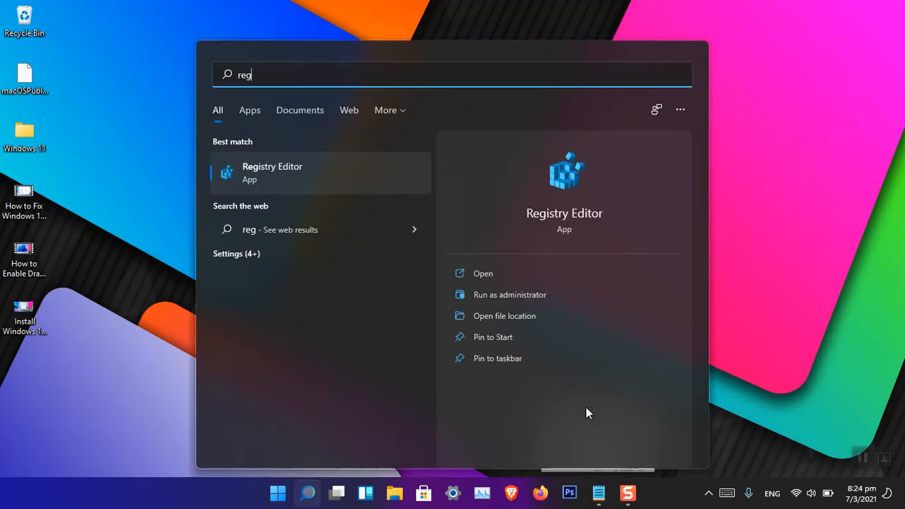
text(edit)
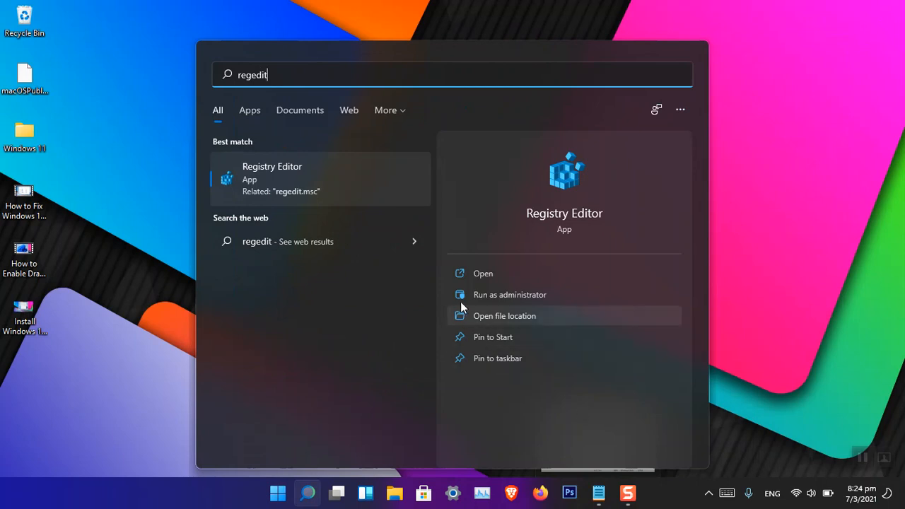
click(536, 276)
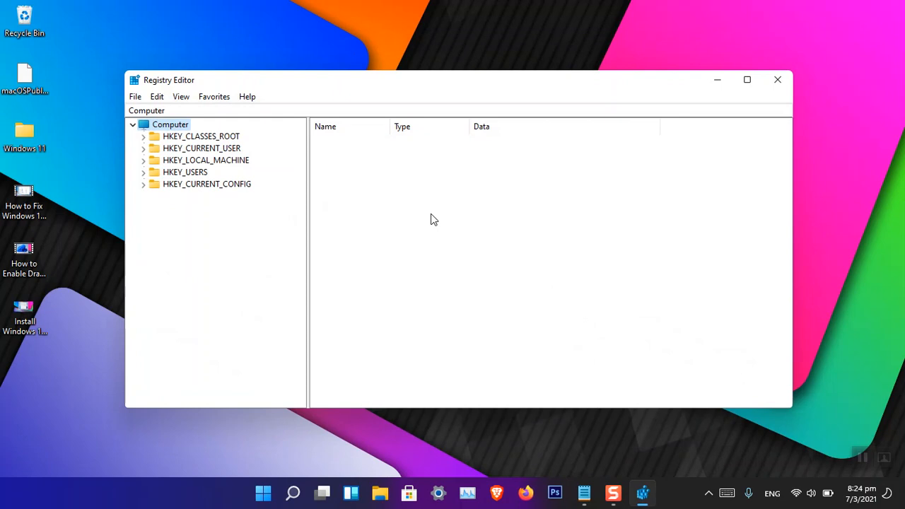
Step: Switch to the untitled Notepad note and read the registry path leading to StuckRects3
click(584, 494)
drag(361, 178, 536, 178)
double_click(560, 177)
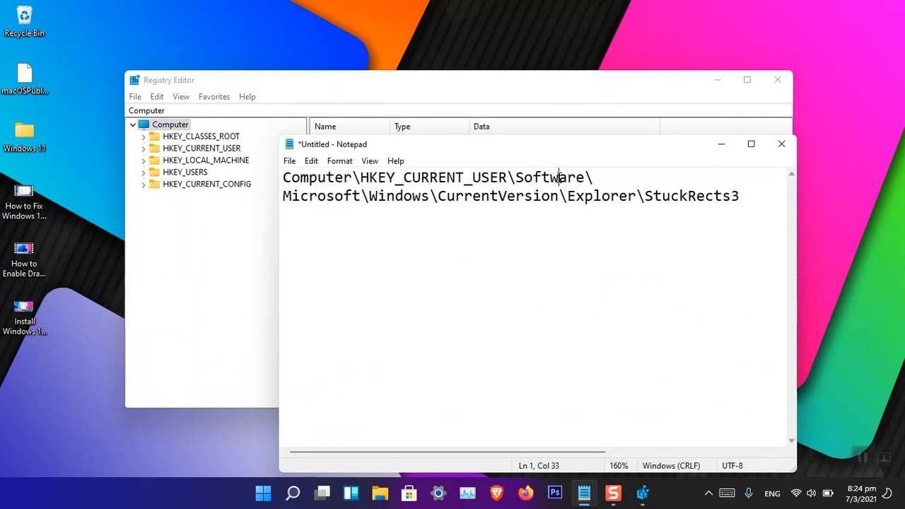
click(327, 196)
Step: Expand HKEY_CURRENT_USER in Registry Editor and arrange Registry Editor and the Notepad note side by side, with Registry Editor slightly wider
click(145, 149)
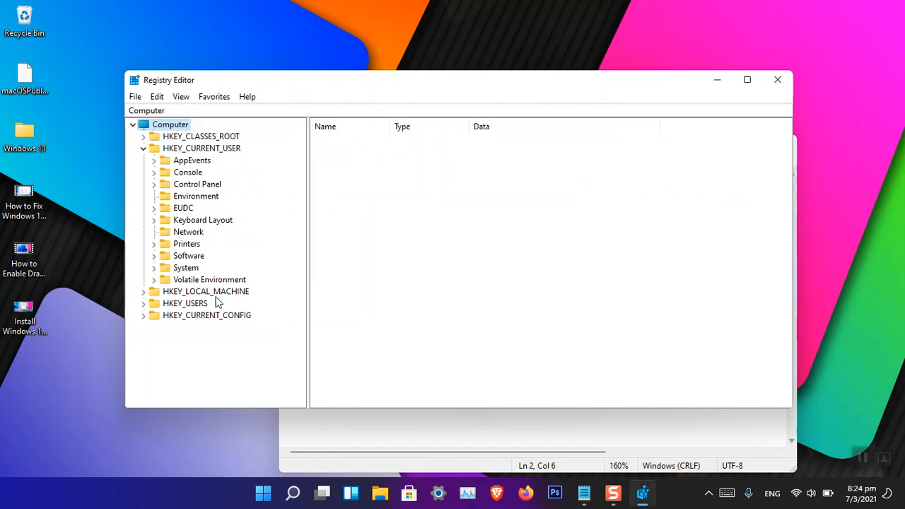
click(404, 430)
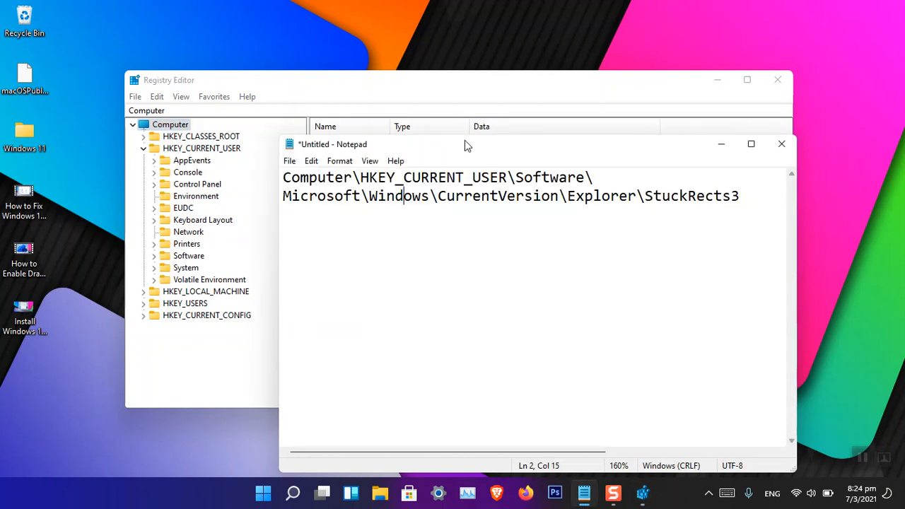
drag(470, 147, 897, 145)
click(262, 221)
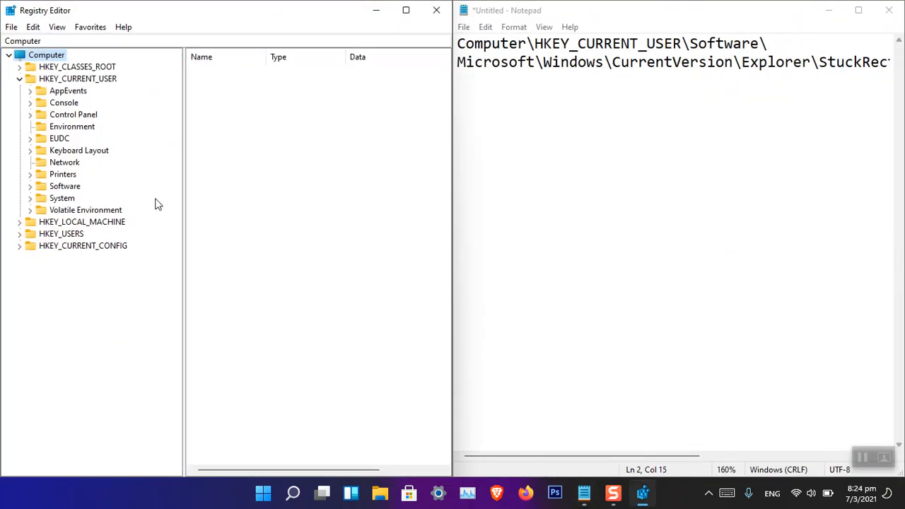
drag(453, 148, 479, 150)
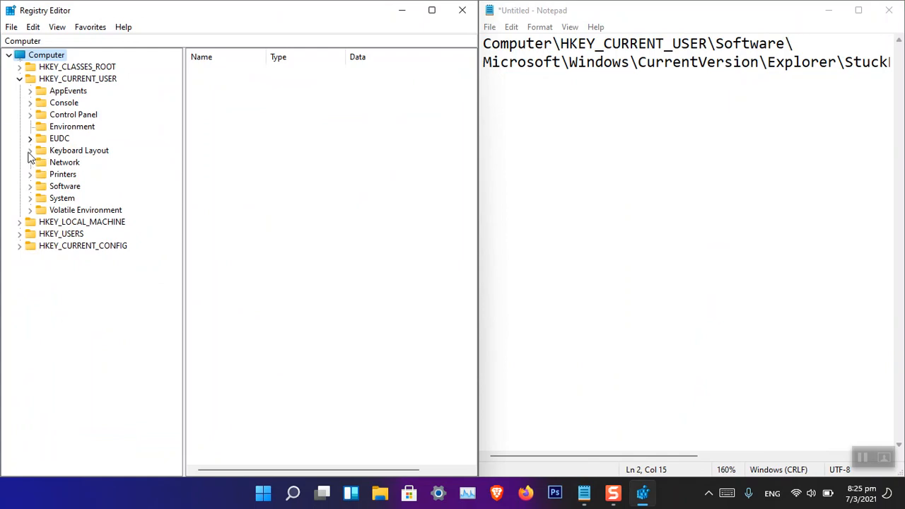
Step: Expand the Software key under HKEY_CURRENT_USER, down through Microsoft to Windows
click(30, 187)
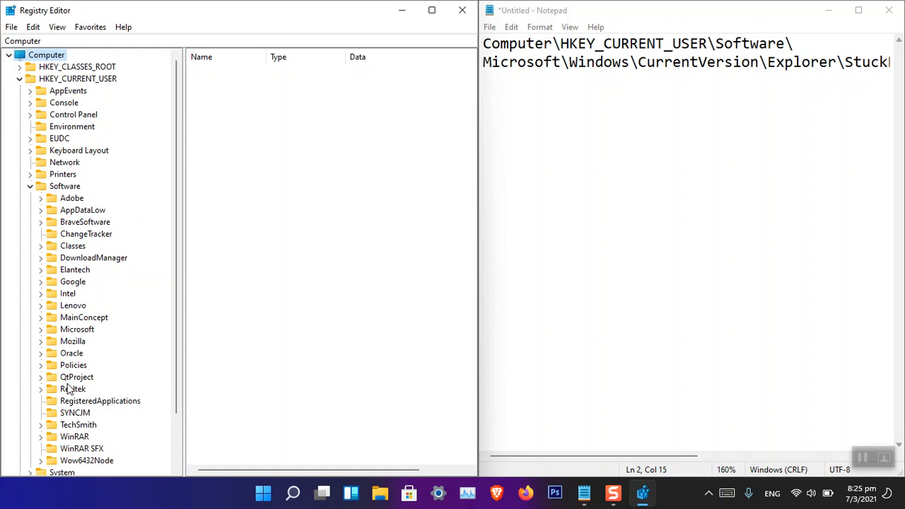
click(41, 330)
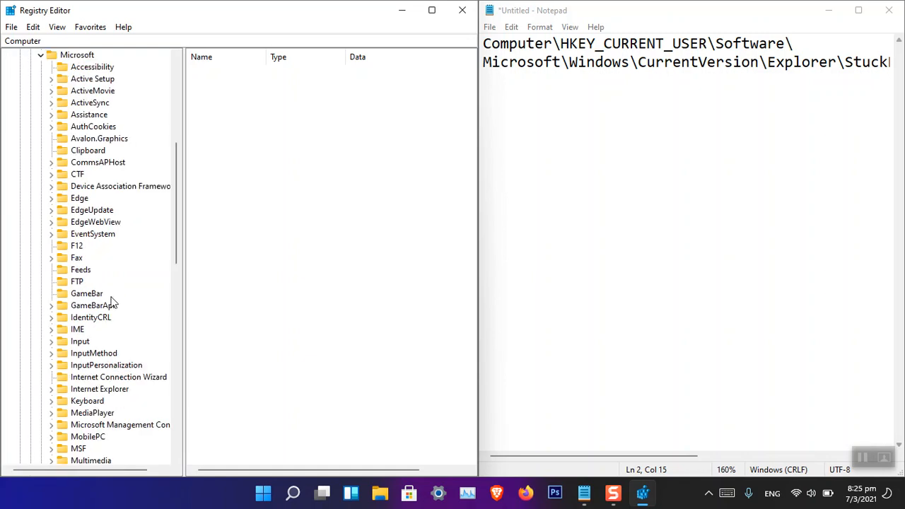
click(78, 285)
key(w)
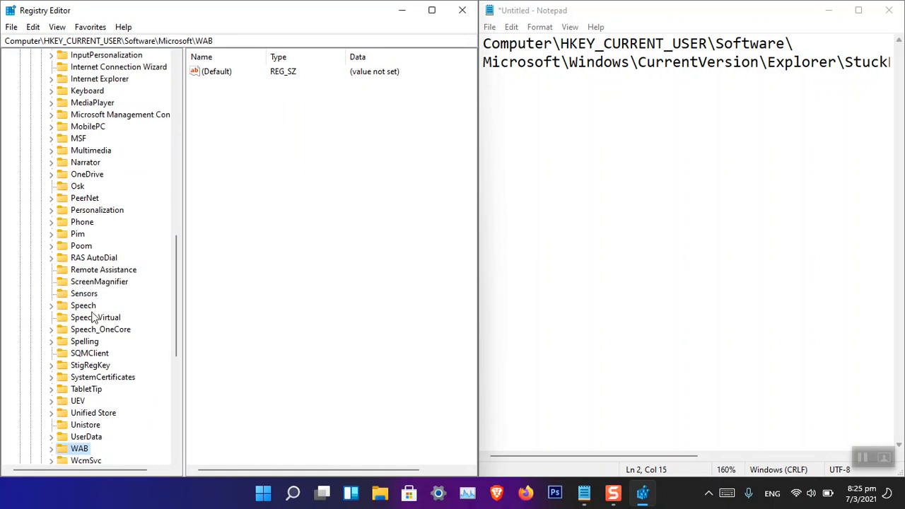
scroll(91, 324, down, 1)
scroll(92, 326, down, 2)
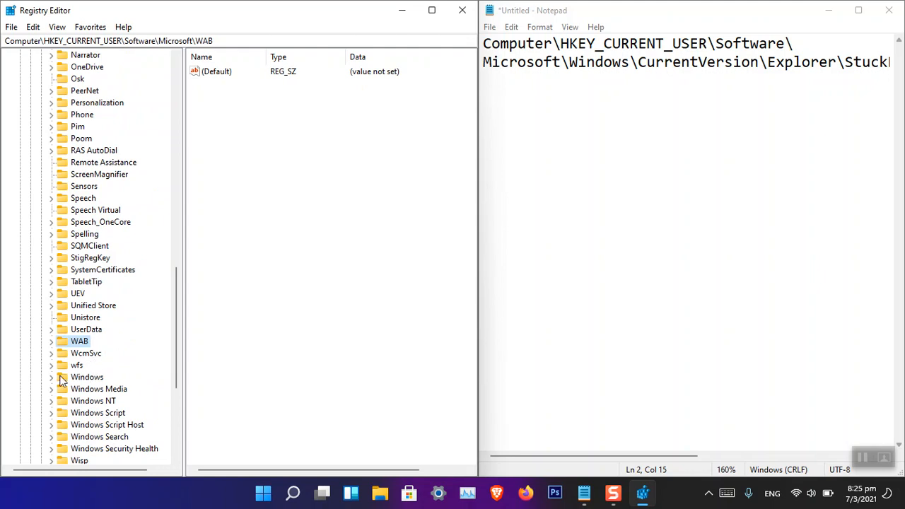
click(52, 378)
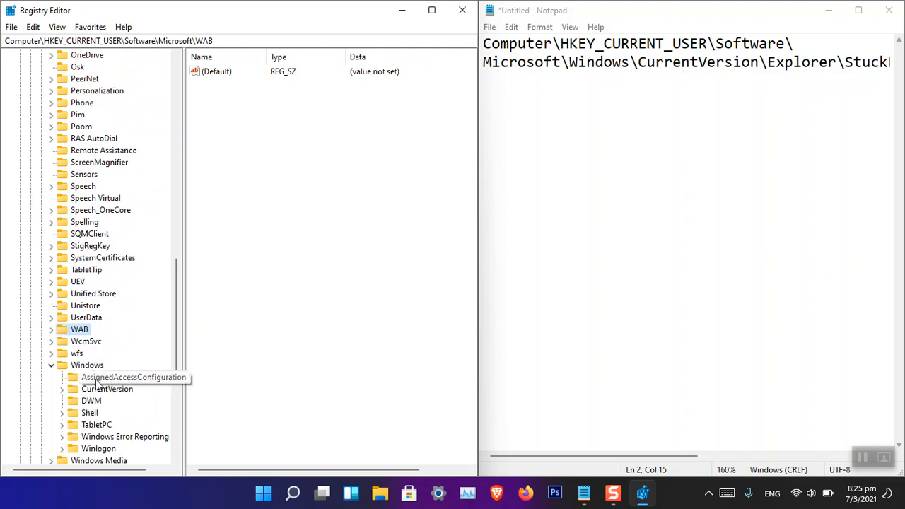
Step: Expand the CurrentVersion key under Windows and its Explorer subkey
scroll(160, 372, down, 1)
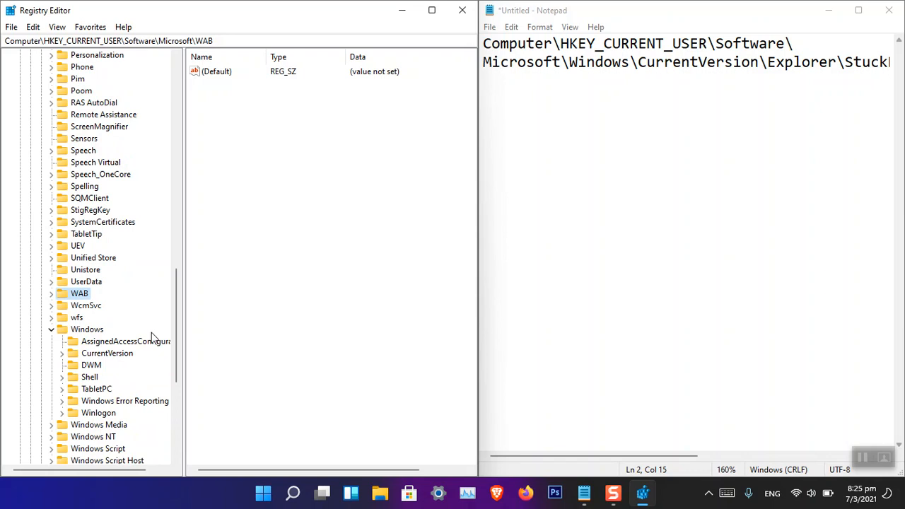
scroll(151, 227, up, 16)
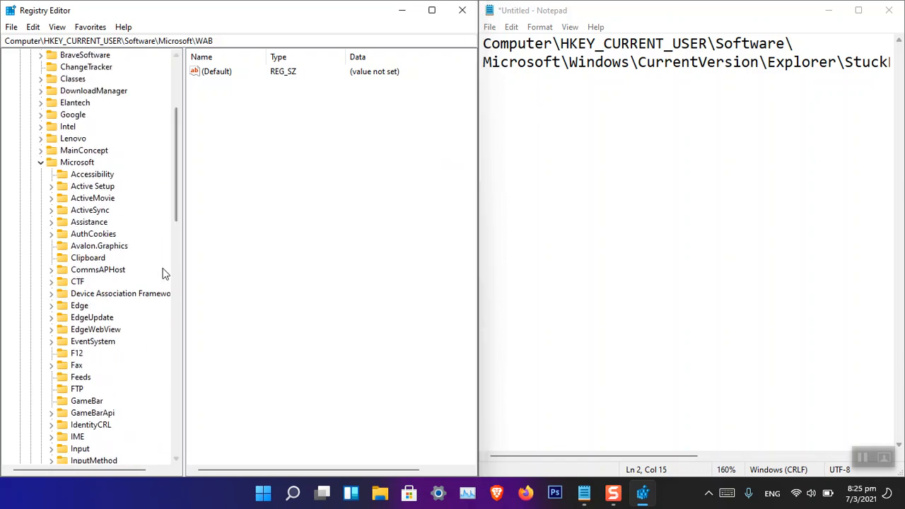
scroll(162, 274, down, 16)
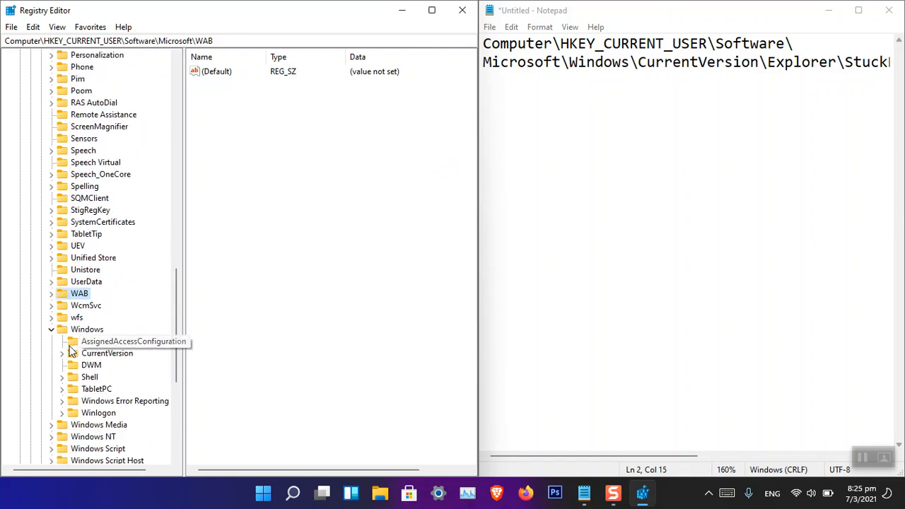
click(63, 353)
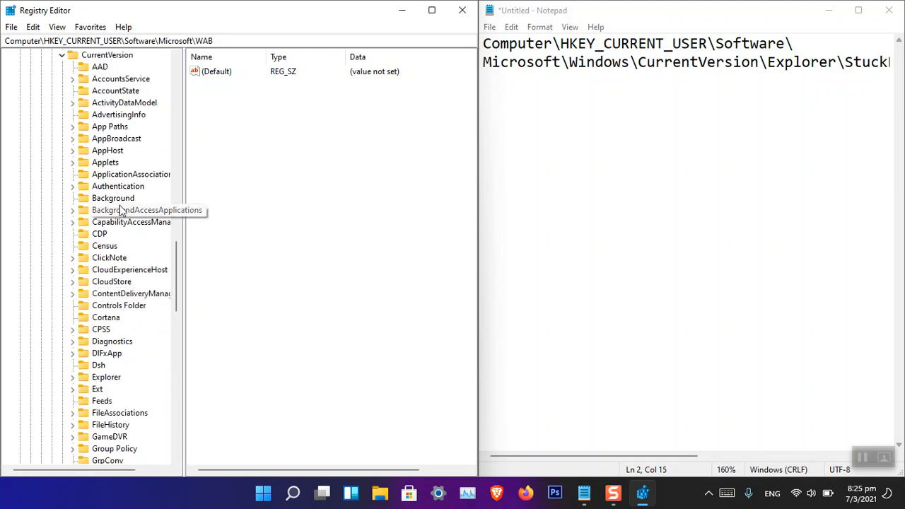
key(e)
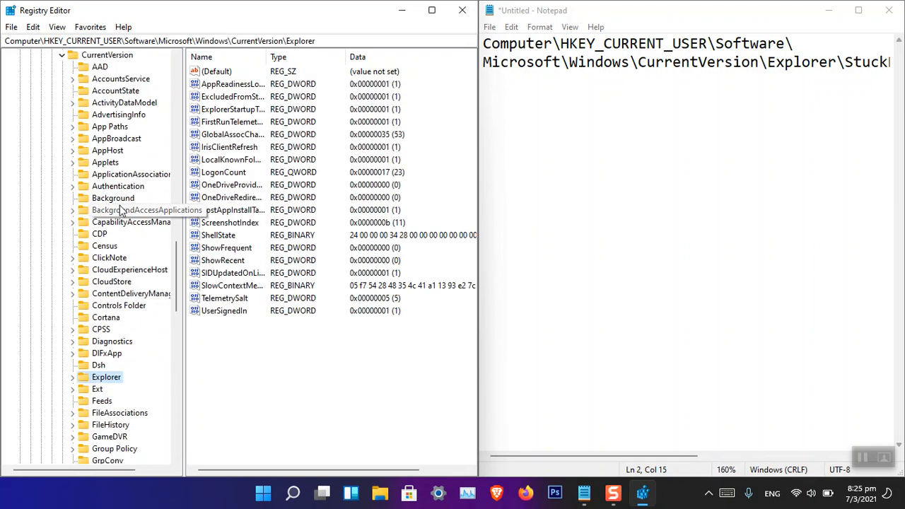
click(73, 377)
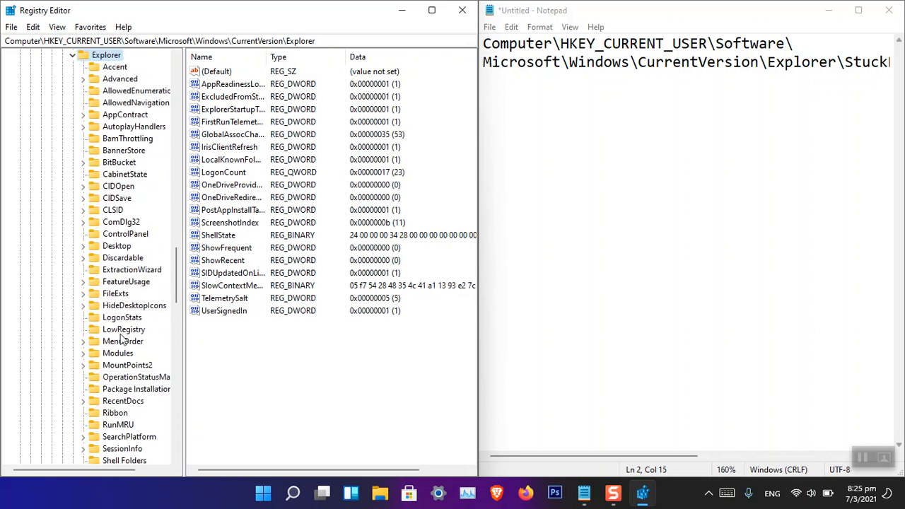
Step: Select the StuckRects3 key under Explorer to show its values
key(s)
scroll(122, 408, down, 1)
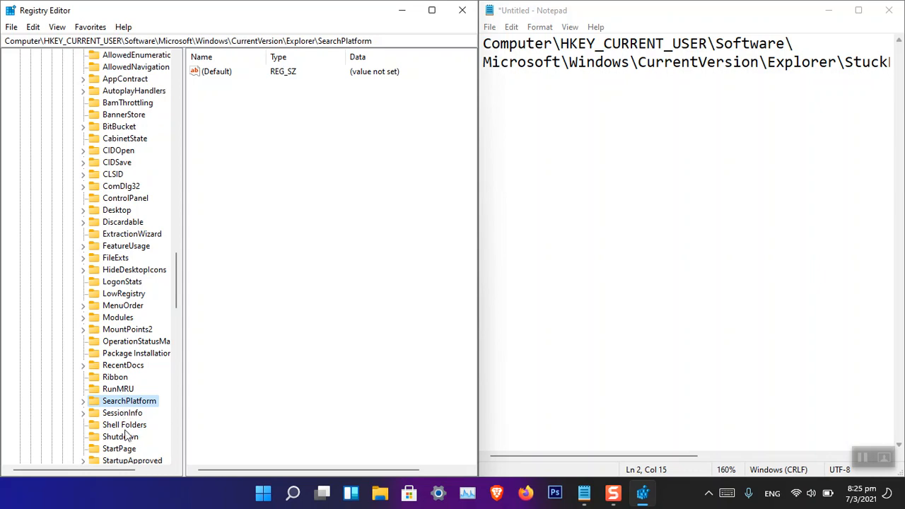
scroll(126, 389, down, 1)
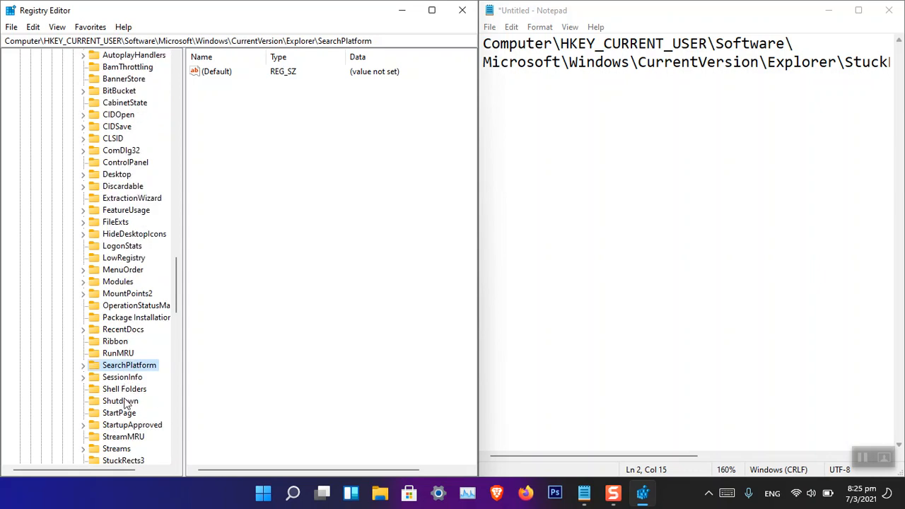
scroll(126, 403, down, 1)
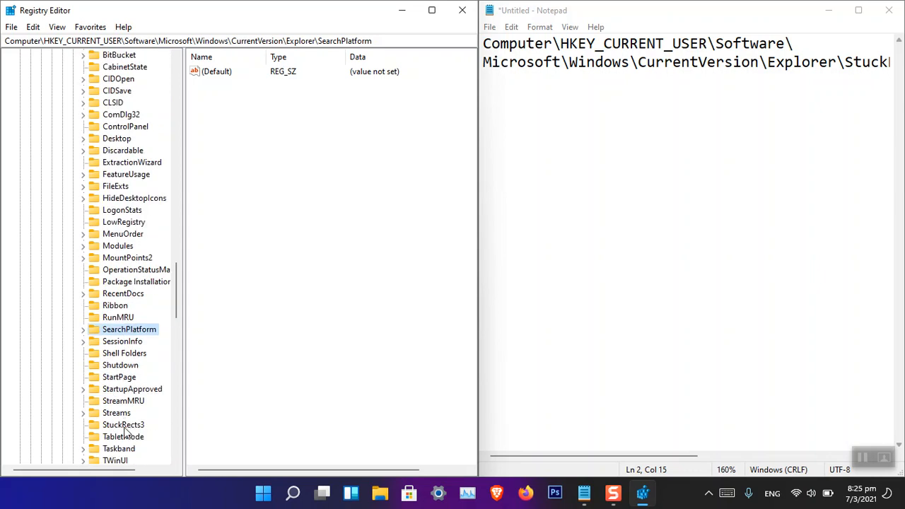
scroll(126, 408, down, 1)
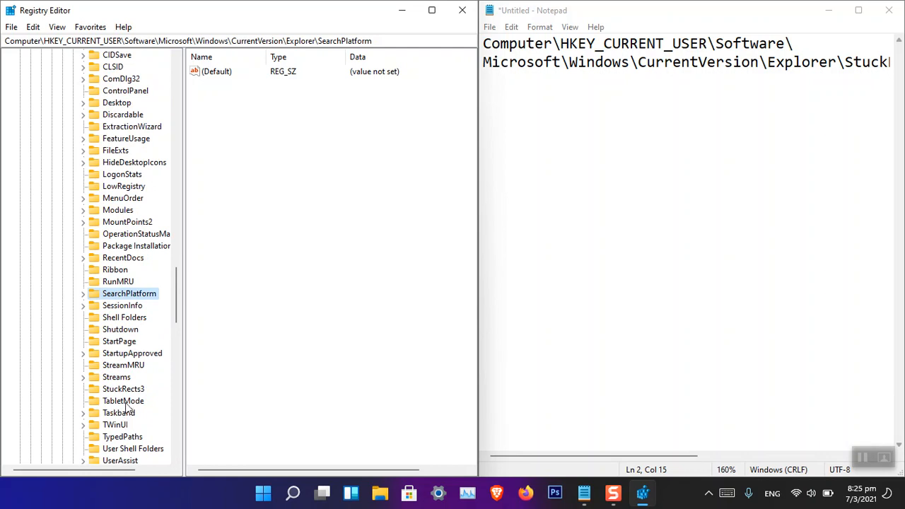
click(111, 393)
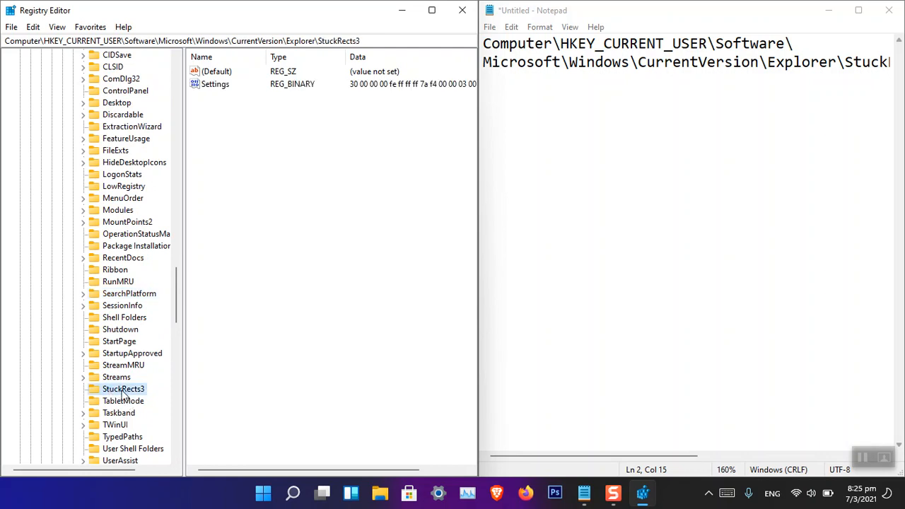
Step: Minimize the Notepad note and move Registry Editor out of its snapped layout to the middle of the desktop
drag(593, 12, 315, 117)
click(640, 115)
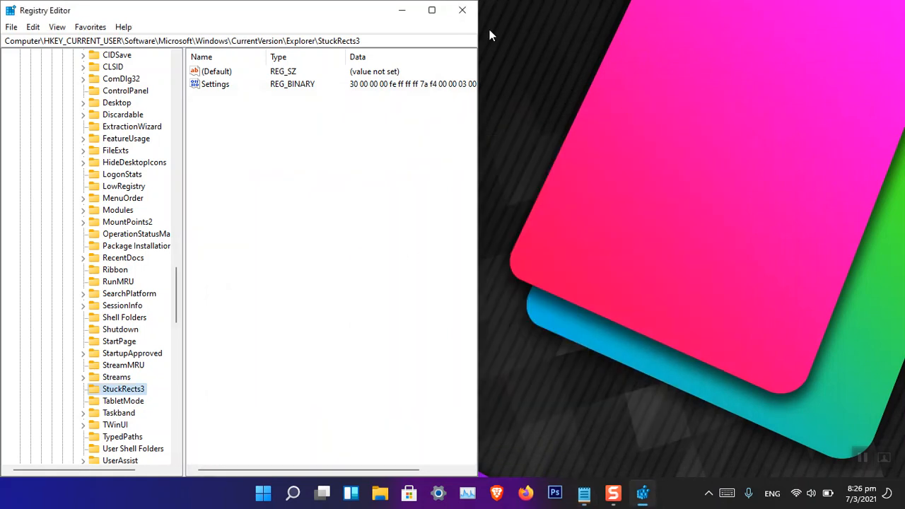
drag(369, 12, 701, 63)
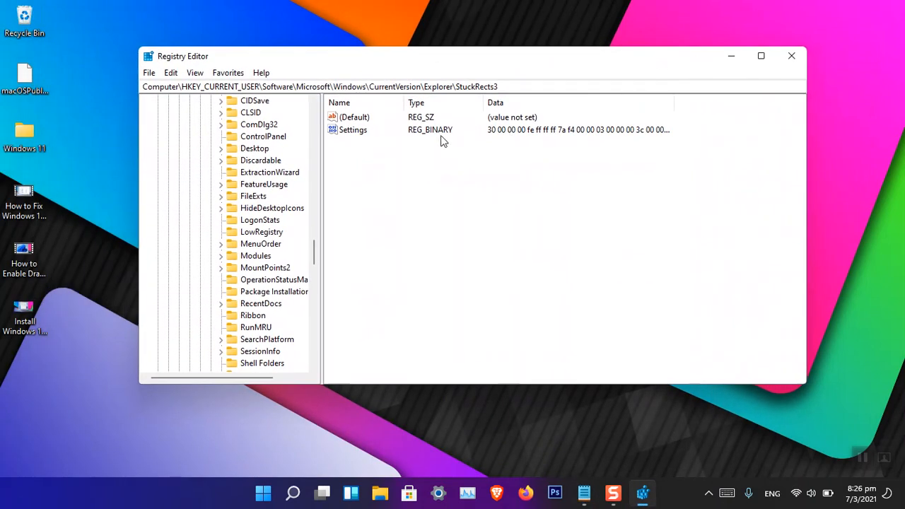
right_click(358, 135)
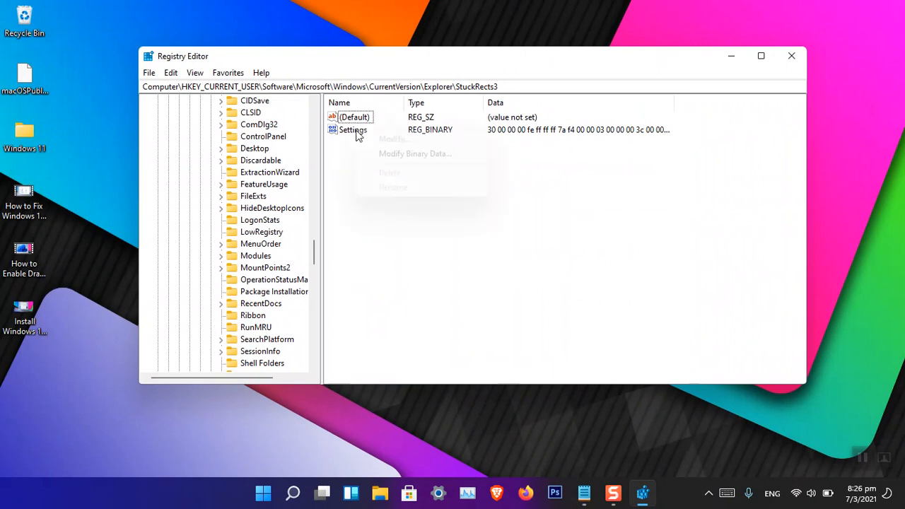
click(407, 155)
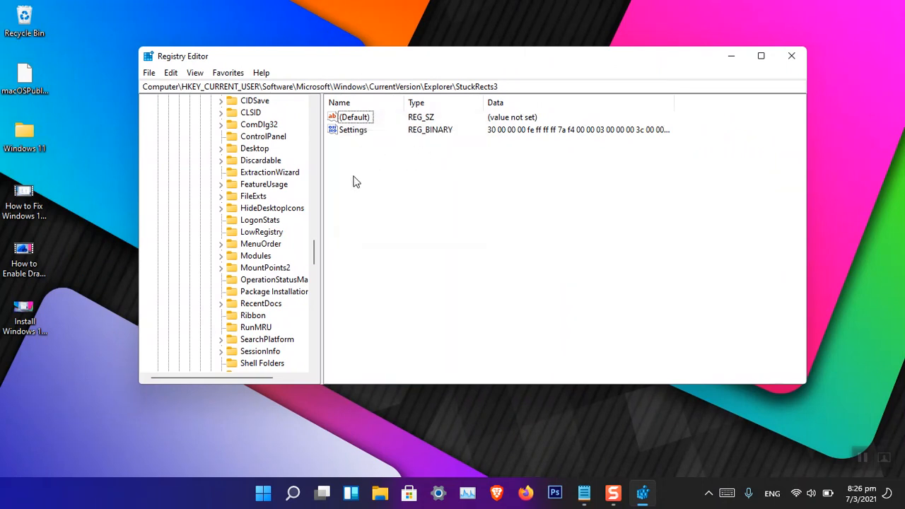
right_click(357, 134)
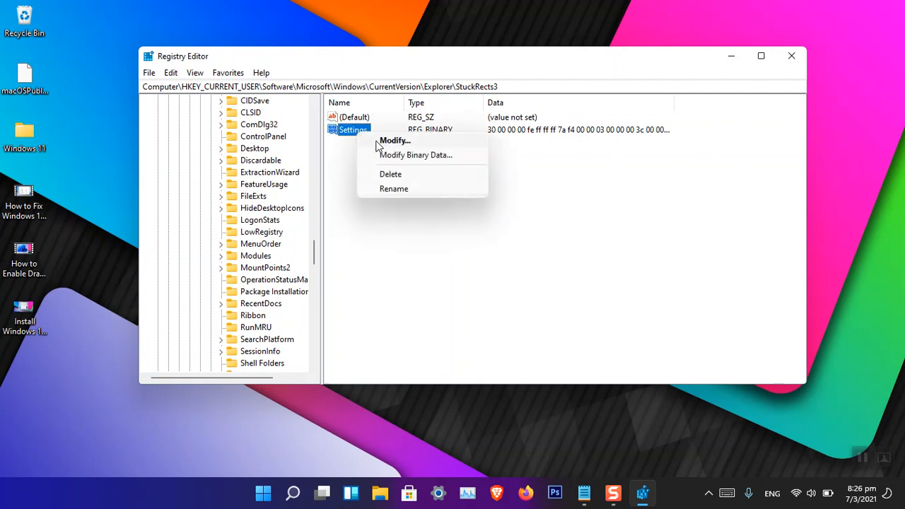
click(373, 140)
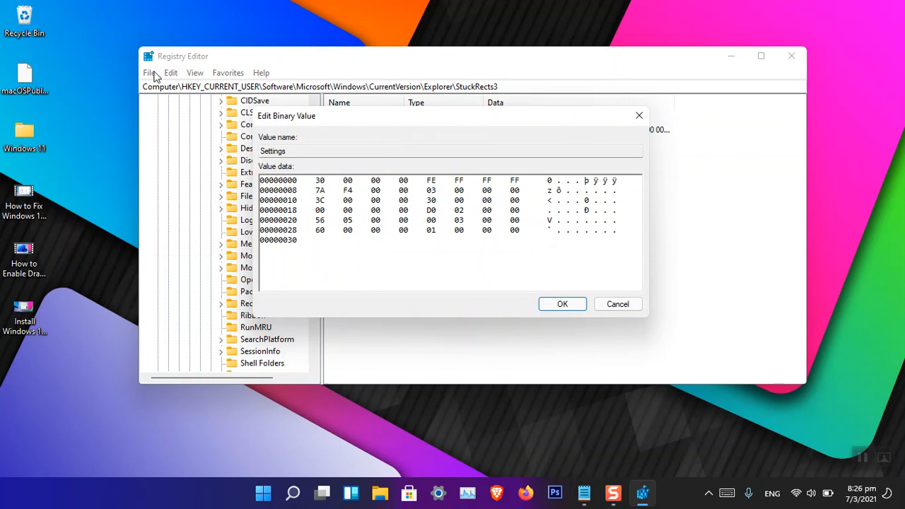
double_click(431, 190)
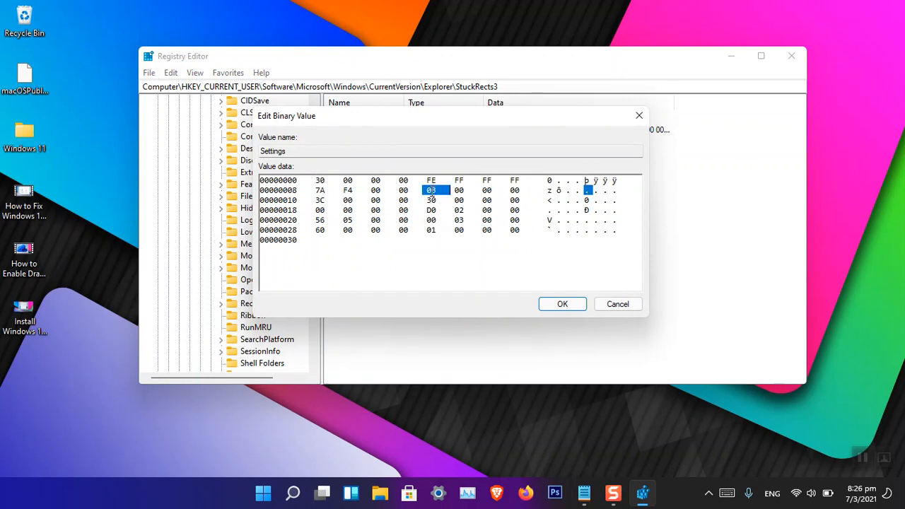
click(434, 193)
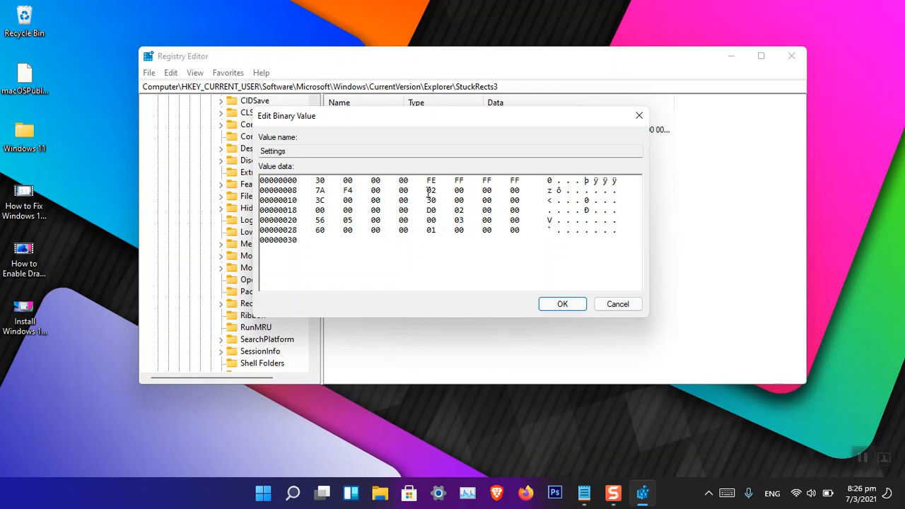
click(613, 304)
Step: Set the fifth byte in row 00000008 of the StuckRects3 Settings binary value to 01, save it, and exit Registry Editor
right_click(351, 134)
click(374, 138)
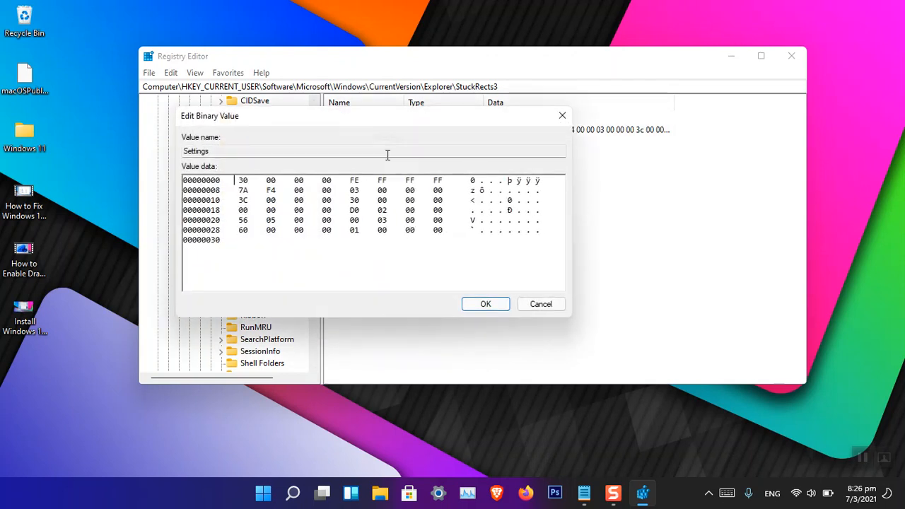
click(353, 191)
drag(358, 191, 350, 191)
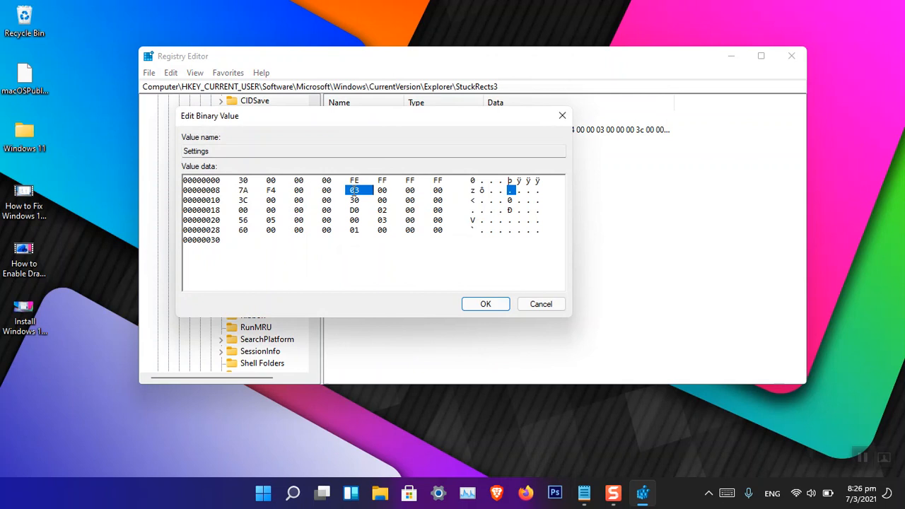
text(02)
drag(354, 192, 352, 196)
text(01)
click(481, 304)
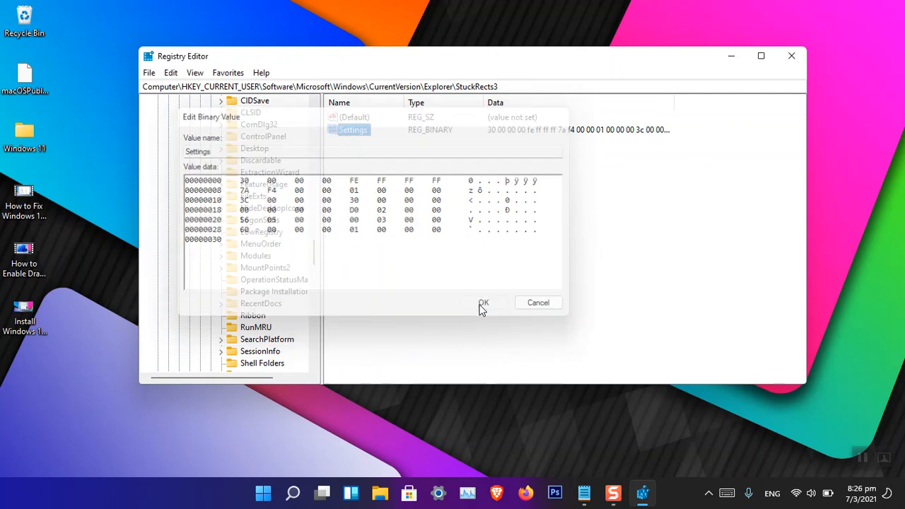
click(149, 73)
click(198, 208)
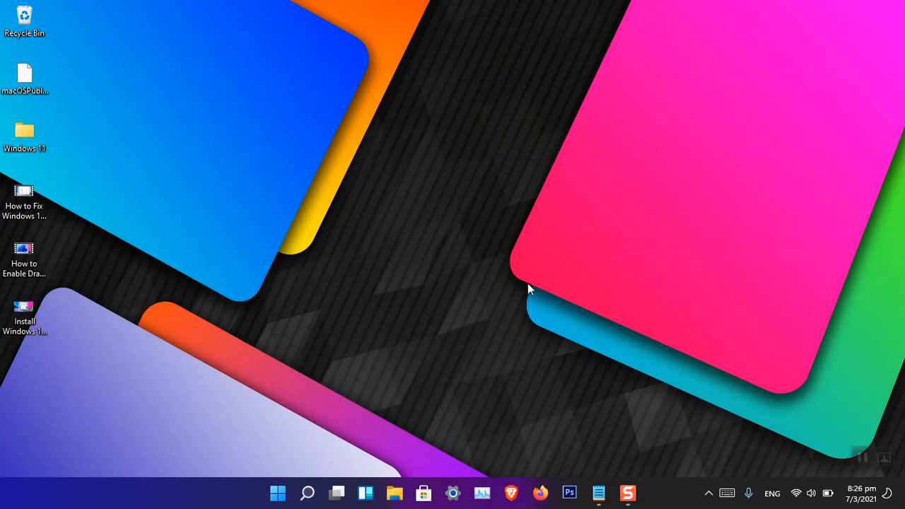
Step: Restart the Windows Explorer process from Task Manager to apply the 01 taskbar position, and close Task Manager
right_click(278, 494)
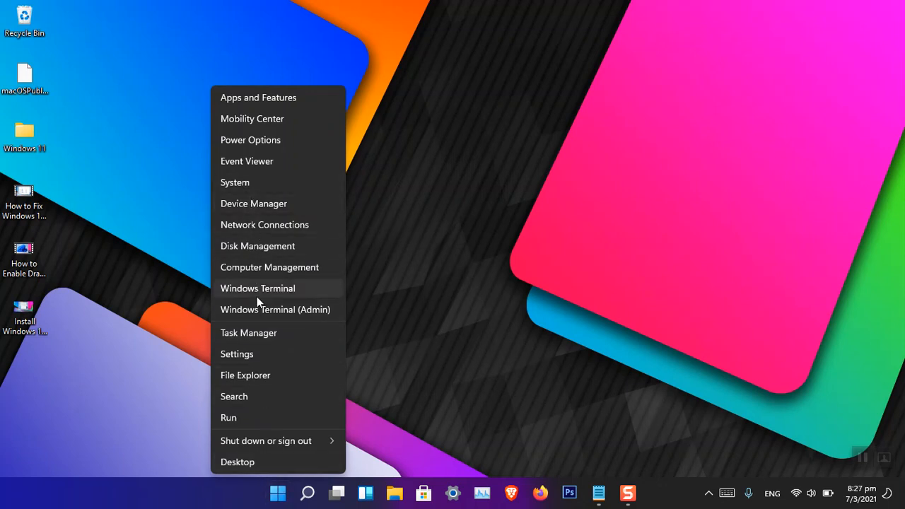
click(262, 329)
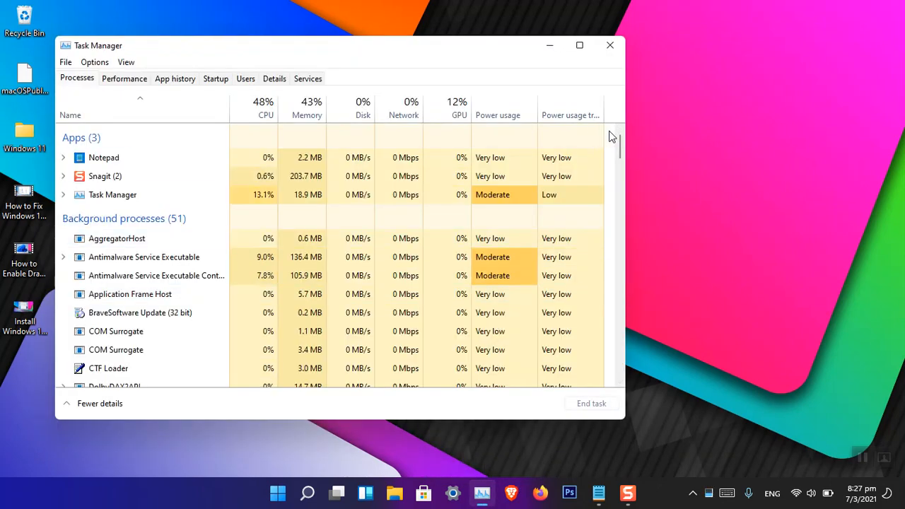
drag(619, 145, 624, 372)
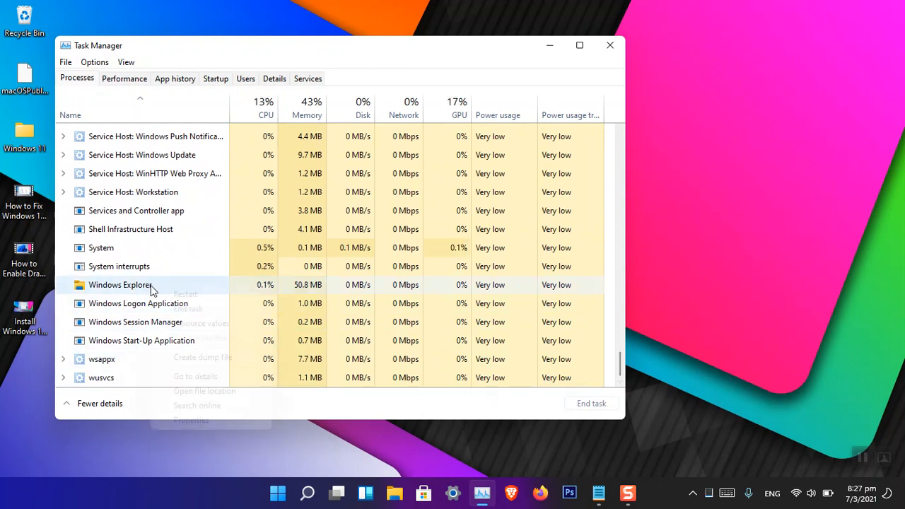
right_click(149, 286)
click(186, 294)
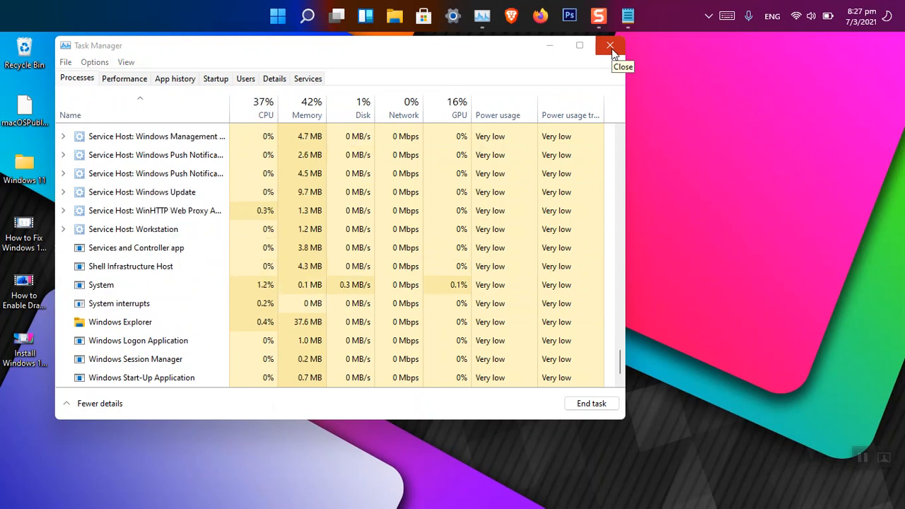
click(611, 47)
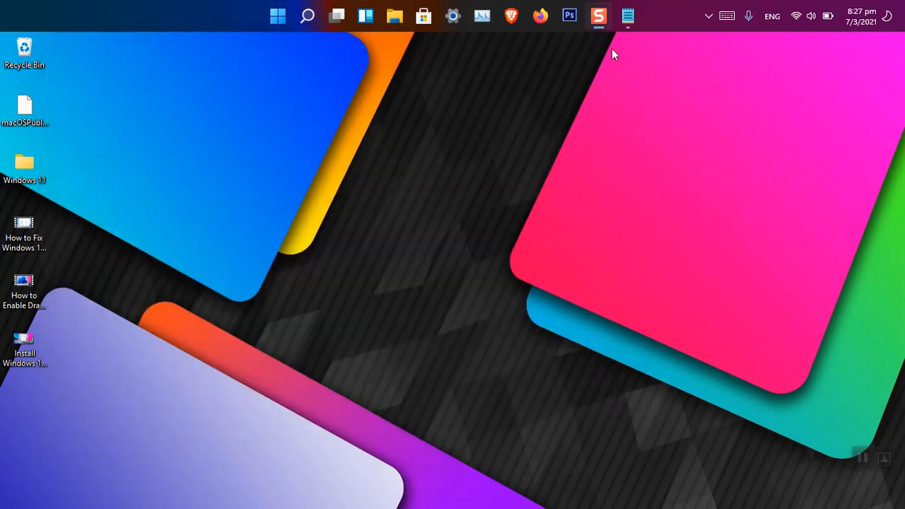
Step: Open the taskbar personalization settings and set the taskbar alignment to Left under Taskbar behaviors
click(278, 15)
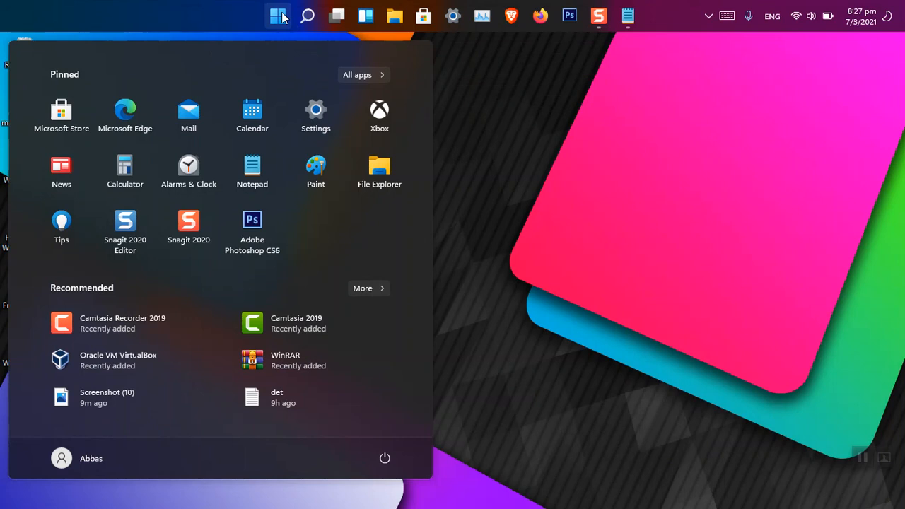
right_click(226, 14)
click(260, 42)
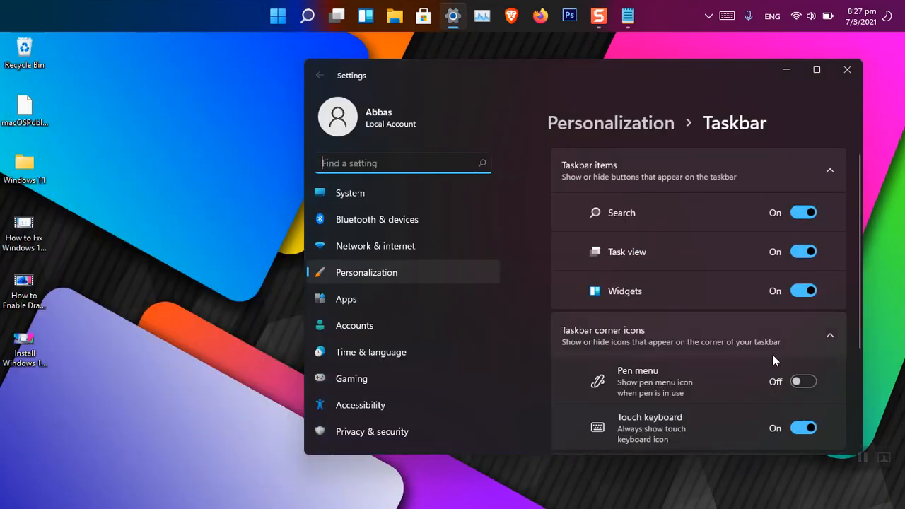
scroll(785, 375, down, 1)
scroll(791, 377, down, 2)
click(711, 358)
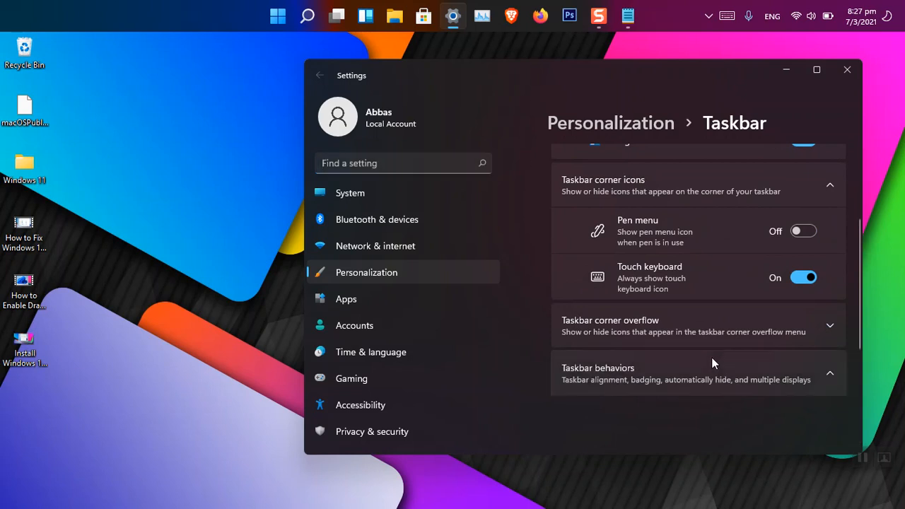
click(752, 319)
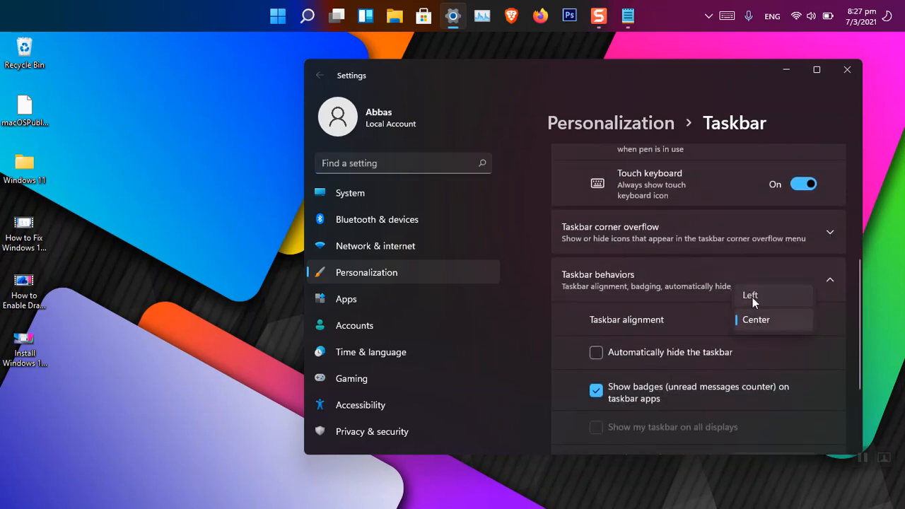
click(752, 298)
Step: Check the Start menu's position, return the taskbar alignment to Center, and close Settings
click(15, 17)
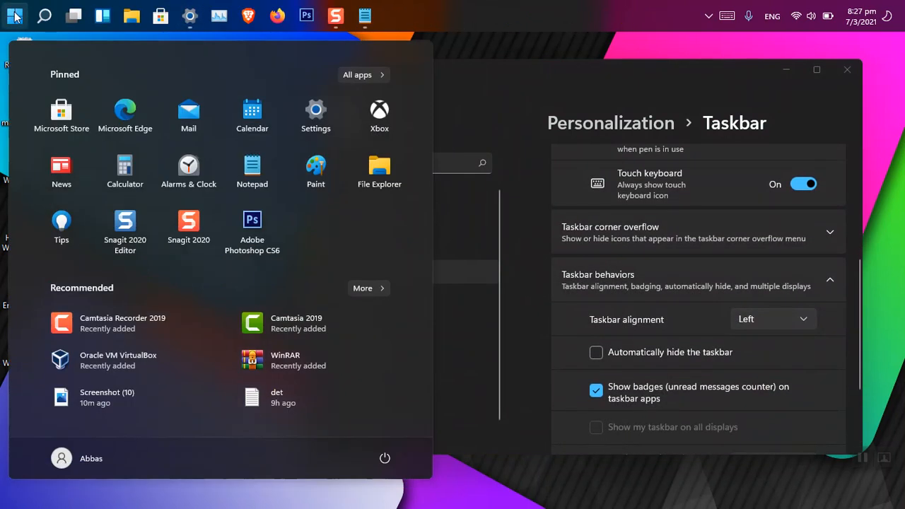
click(15, 16)
click(769, 321)
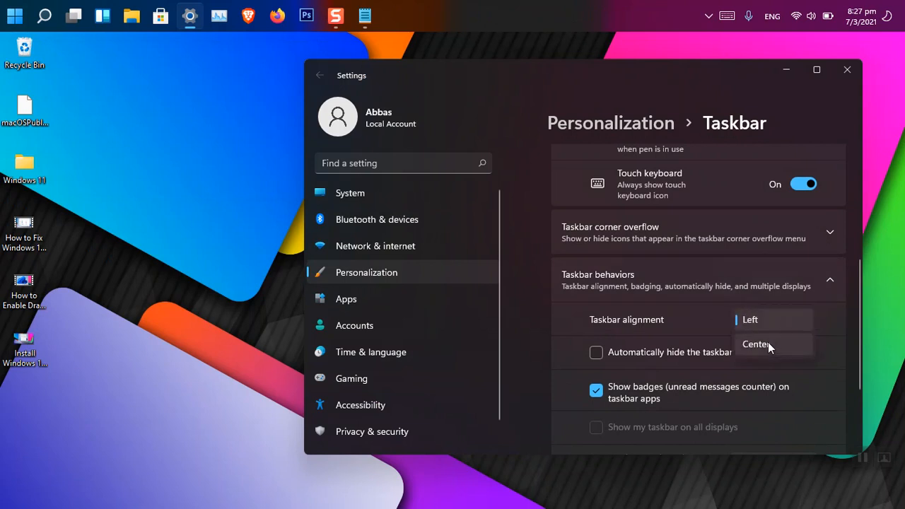
click(767, 342)
click(846, 70)
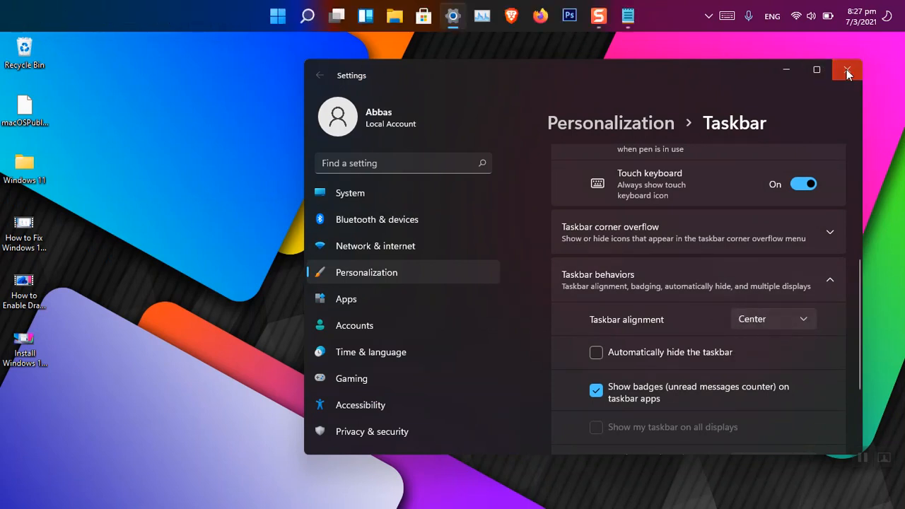
click(280, 18)
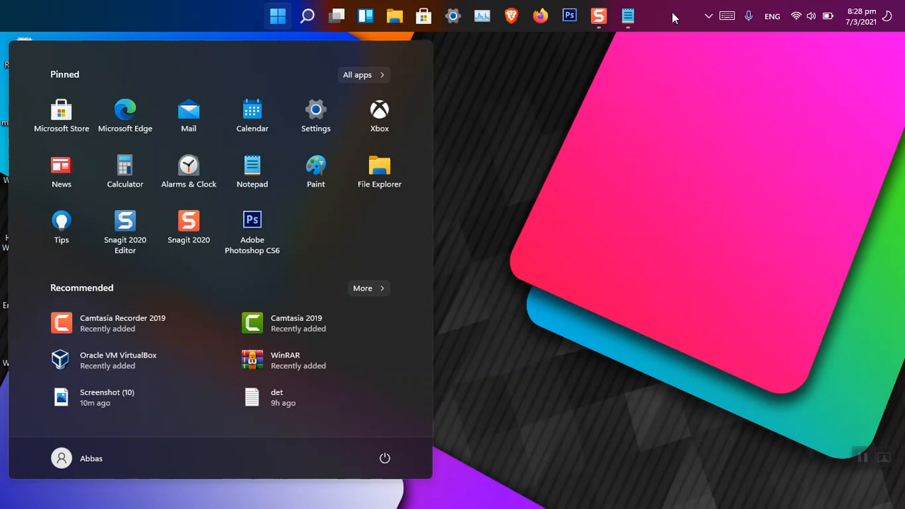
click(284, 22)
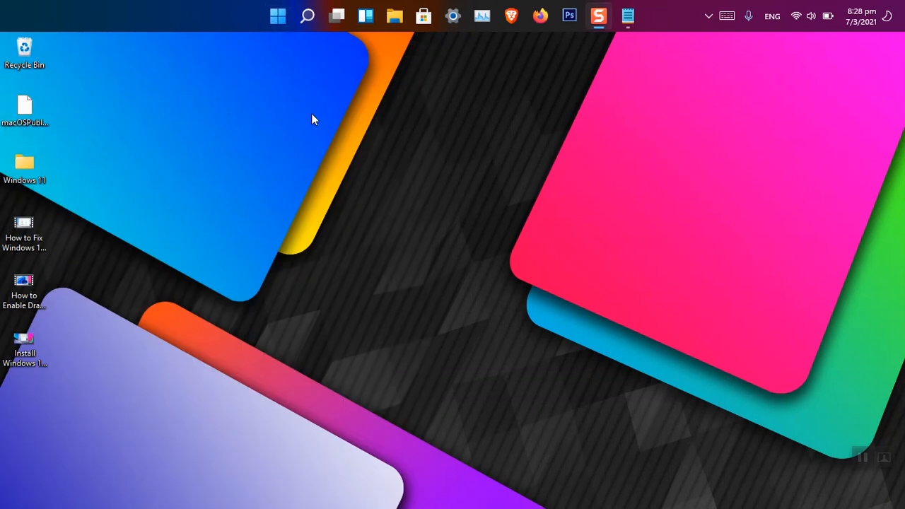
Step: Reopen Registry Editor with regedit and set the fifth byte in row 00000008 of the StuckRects3 Settings value to 03
key(super+r)
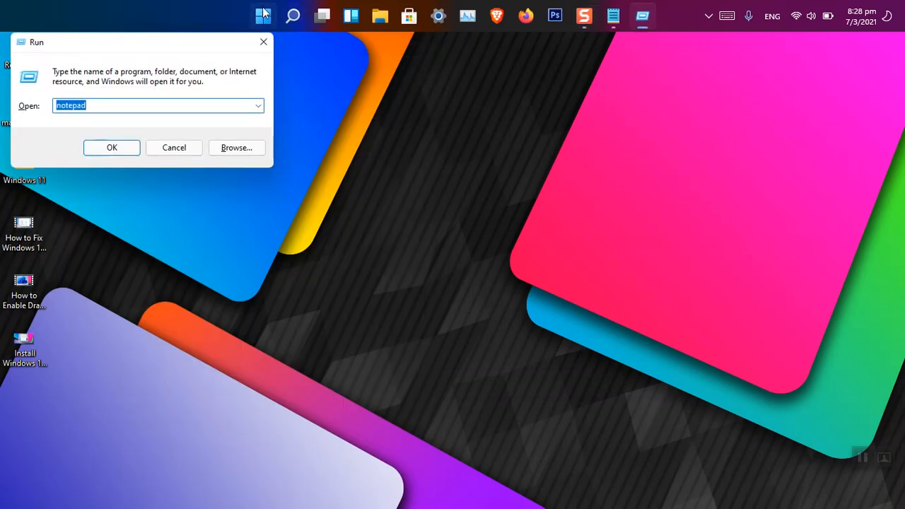
text(regedit)
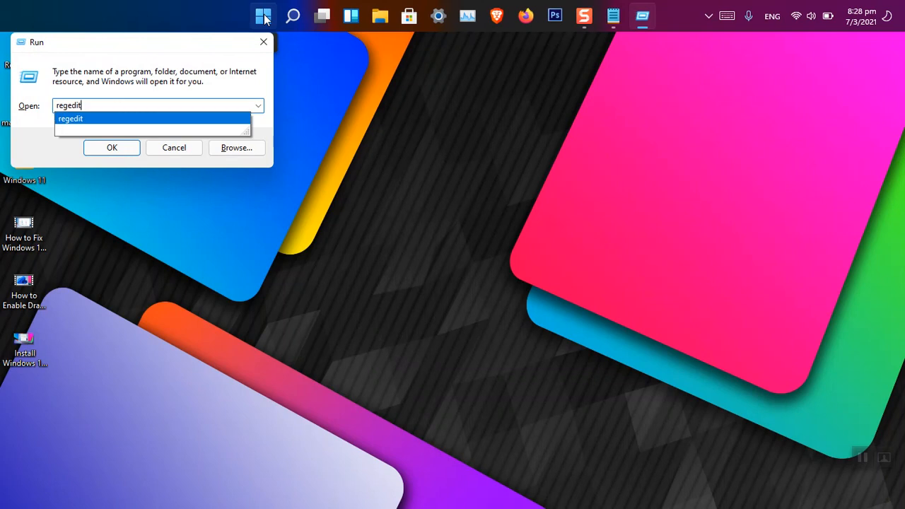
key(Return)
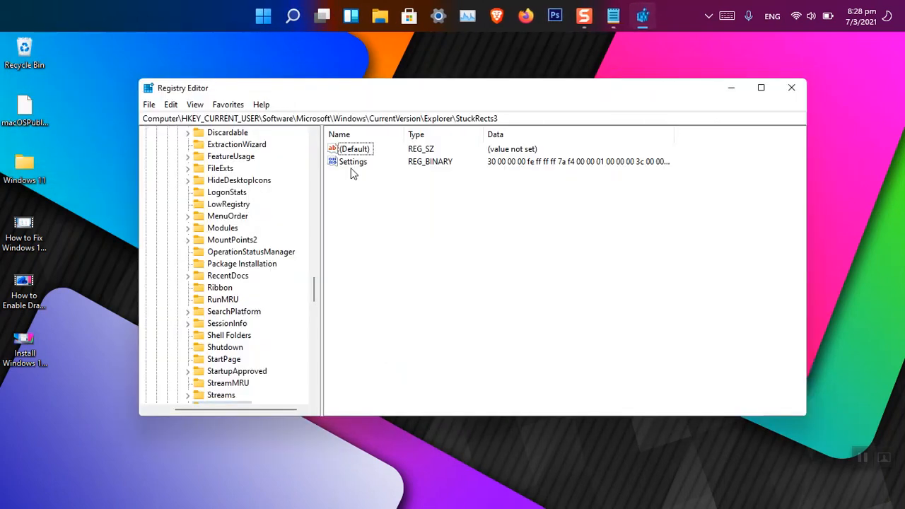
right_click(352, 169)
click(365, 174)
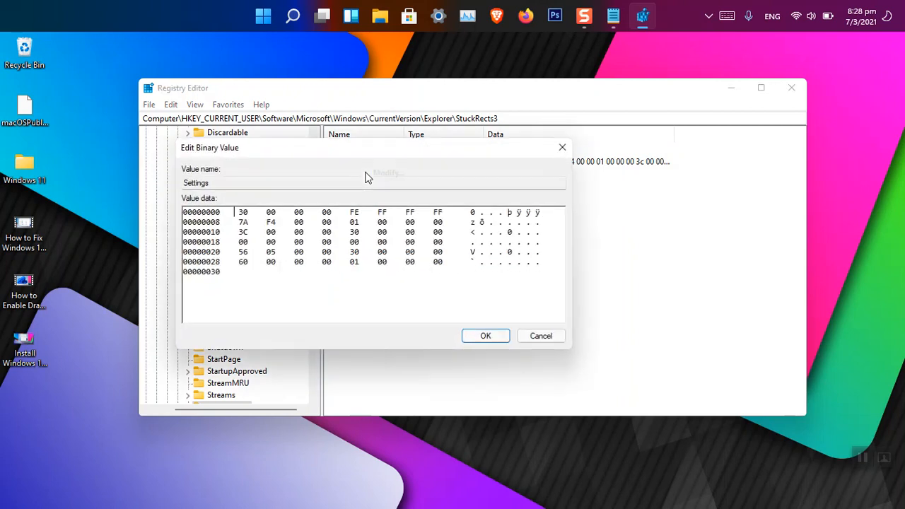
double_click(354, 225)
text(03)
click(483, 336)
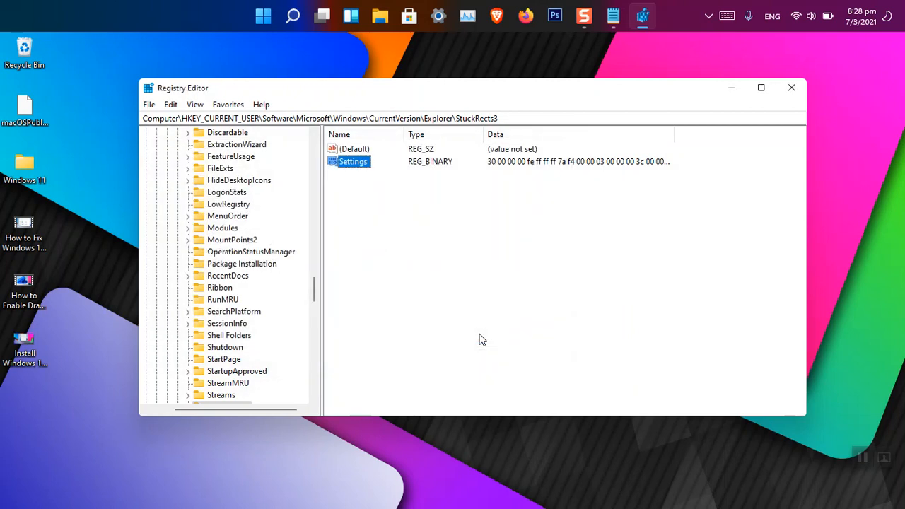
Step: Close Registry Editor and restart Windows Explorer from Task Manager to apply the 03 taskbar position, closing Task Manager when done
click(468, 15)
click(792, 88)
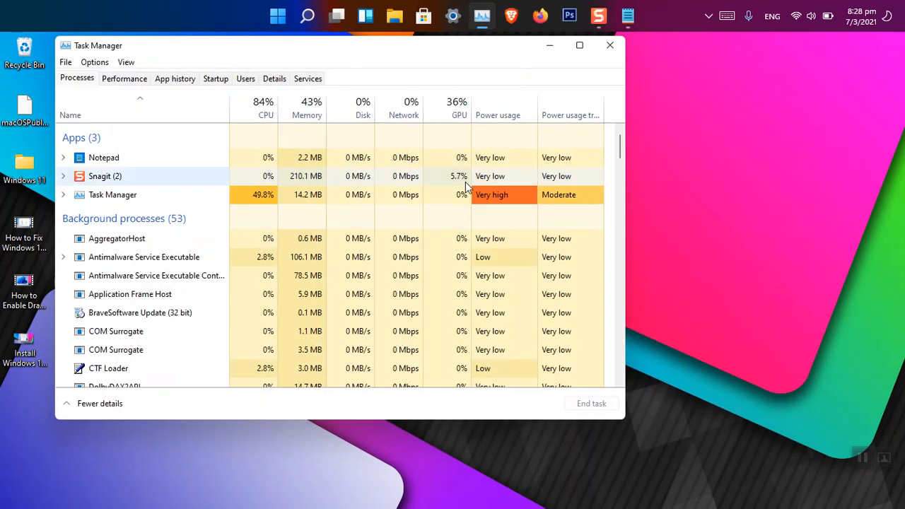
drag(619, 146, 622, 390)
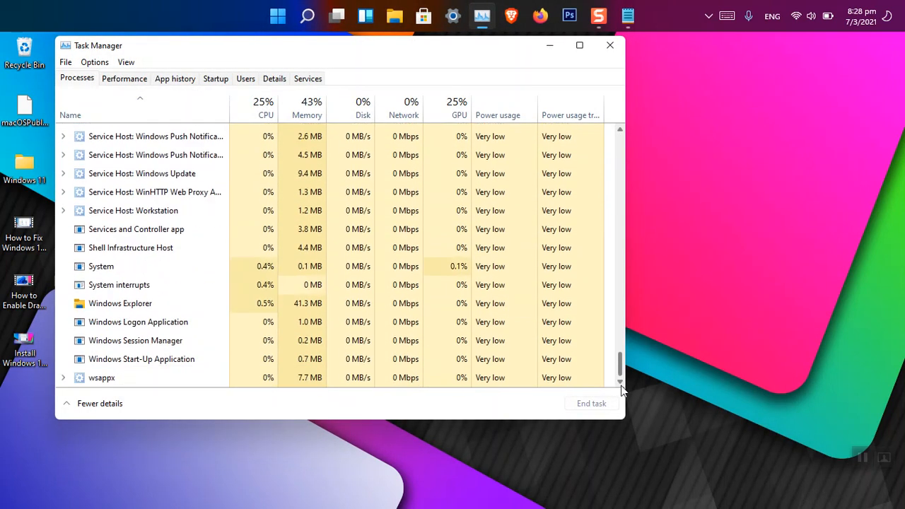
click(129, 306)
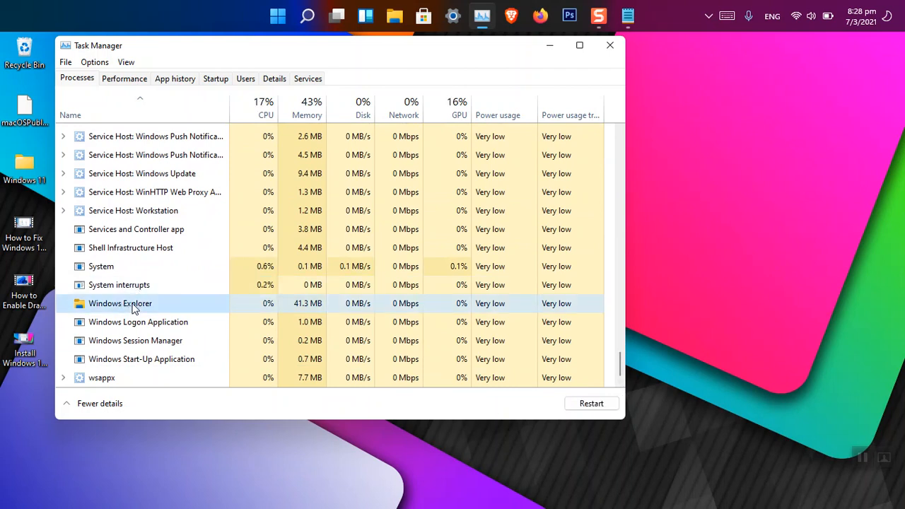
right_click(145, 307)
click(176, 315)
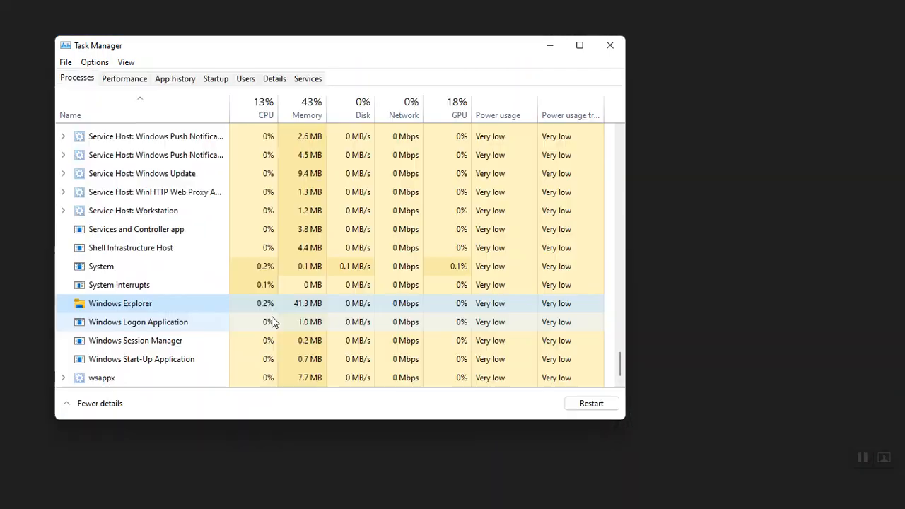
click(611, 47)
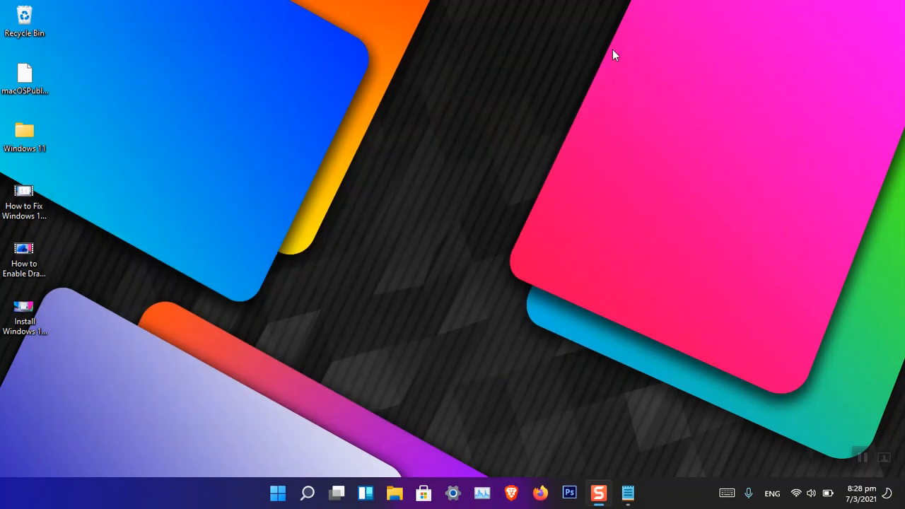